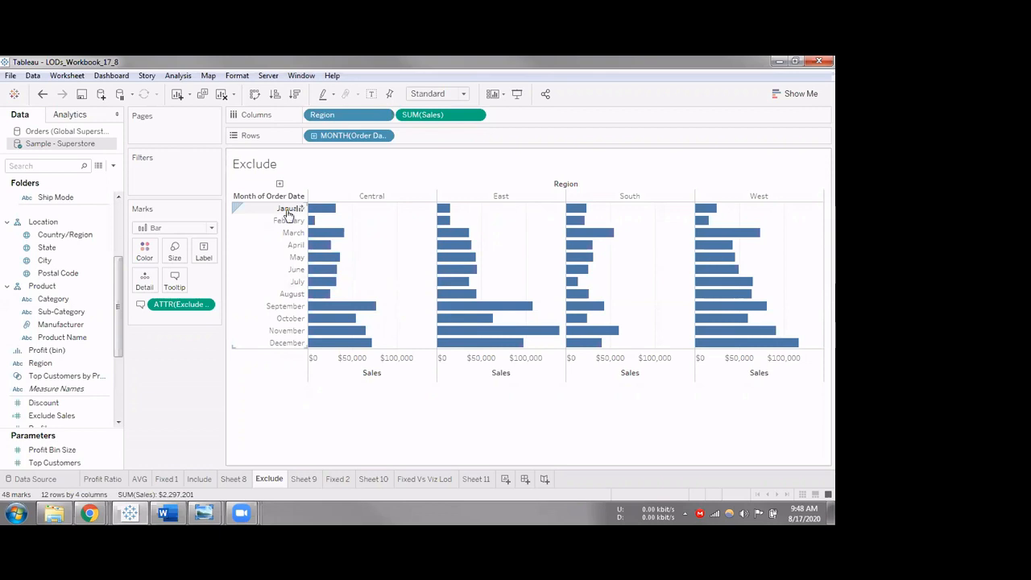
Step: Open the Exclude Sales calculation for viewing and place its editor below the monthly sales bars
mouse_move(319, 211)
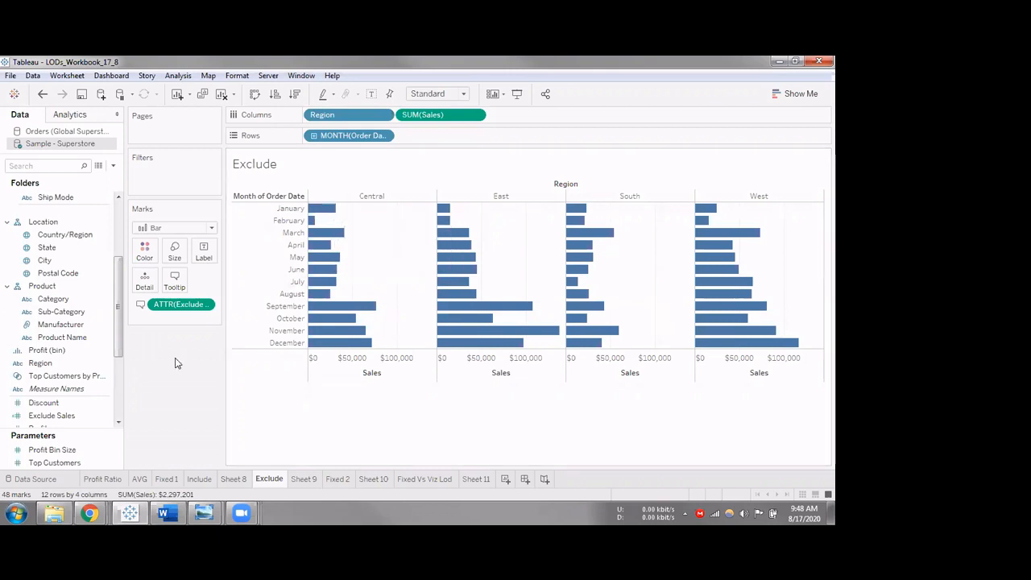
left_click(60, 323)
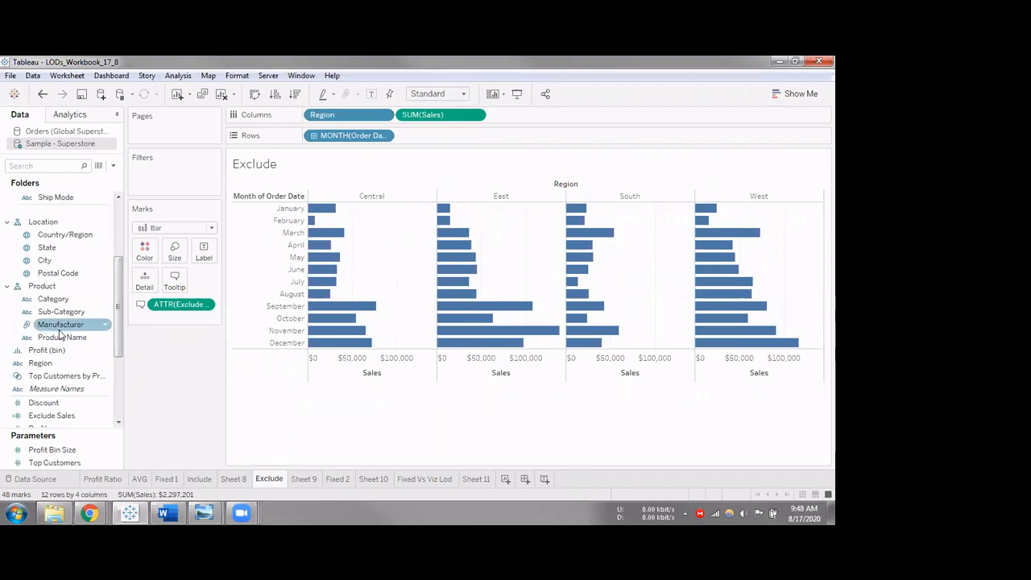
scroll(61, 345, "down", 3)
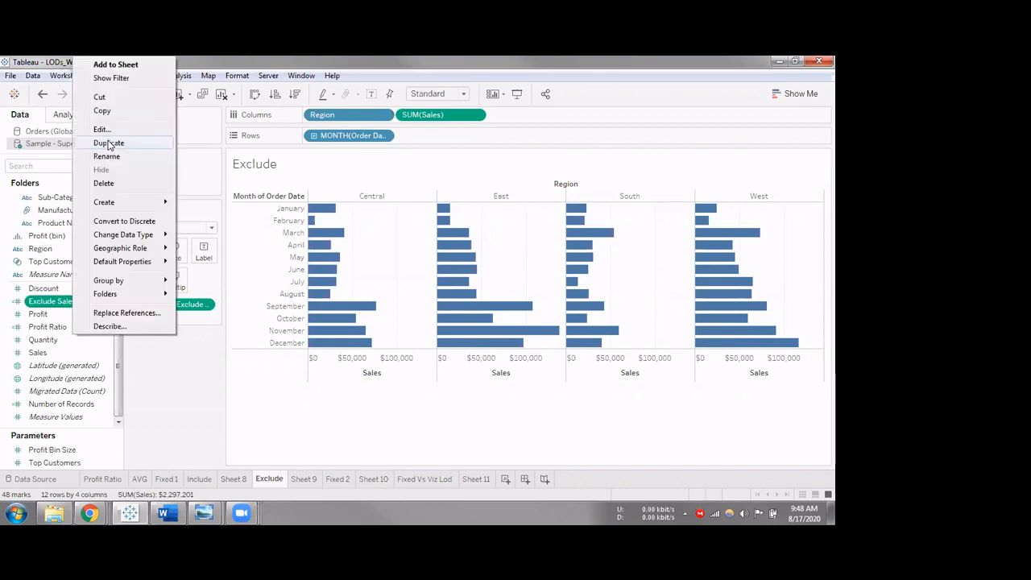
right_click(74, 302)
left_click(102, 130)
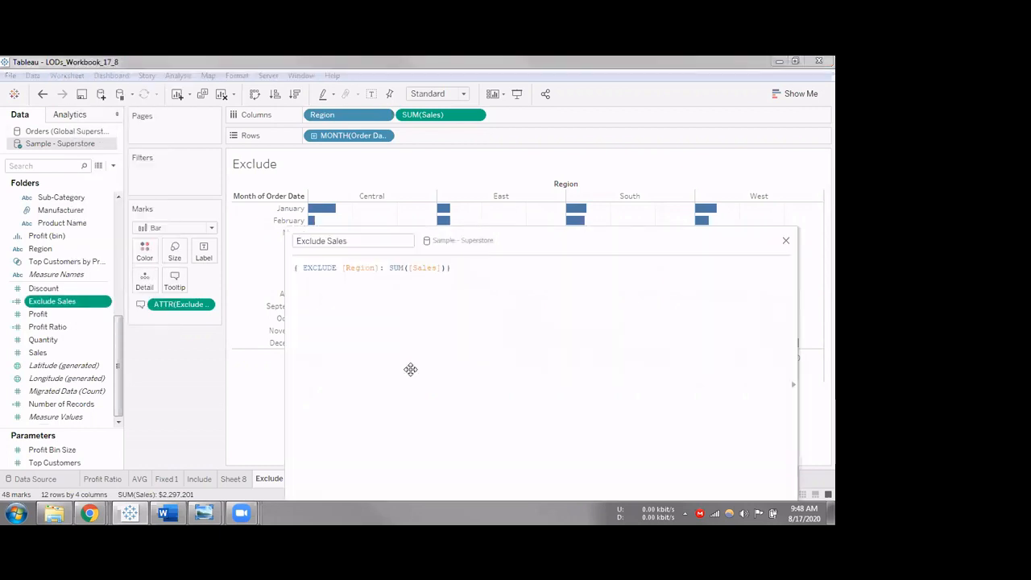
left_click_drag(481, 239, 401, 421)
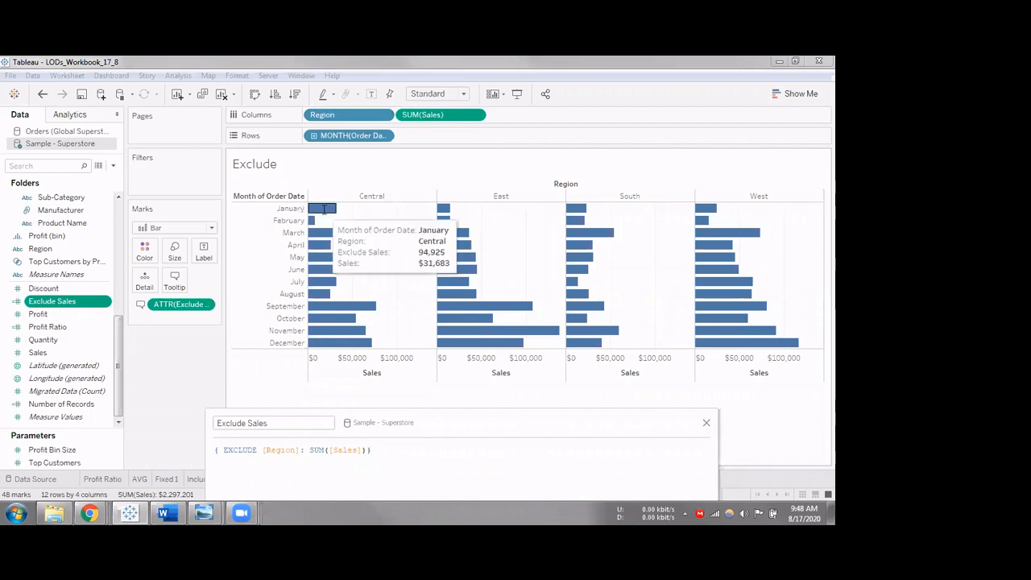
Step: Examine the Exclude Sales formula with its EXCLUDE [Region] expression against the chart, and close the editor without changes
left_click_drag(447, 459, 624, 248)
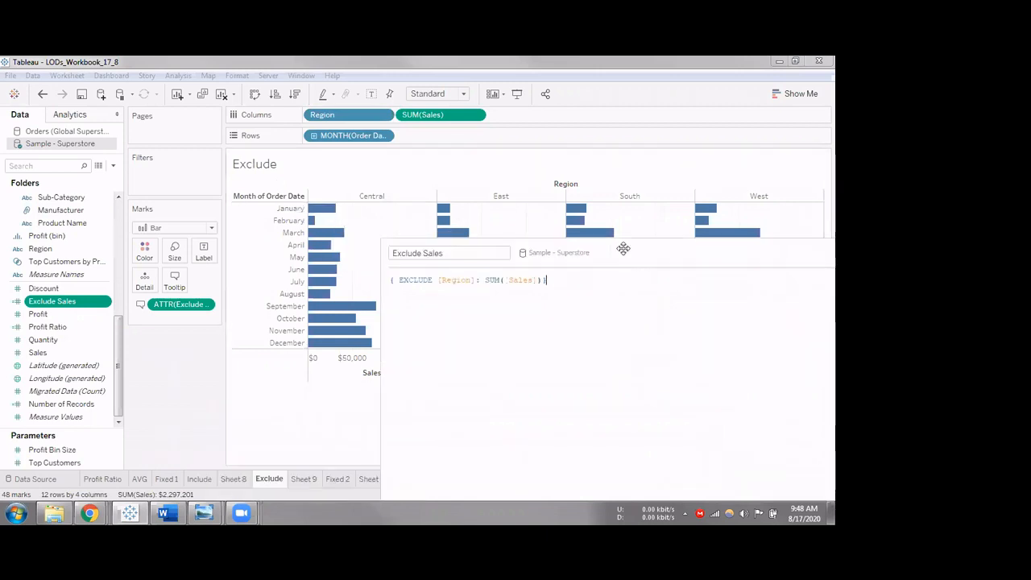
left_click_drag(563, 222, 329, 347)
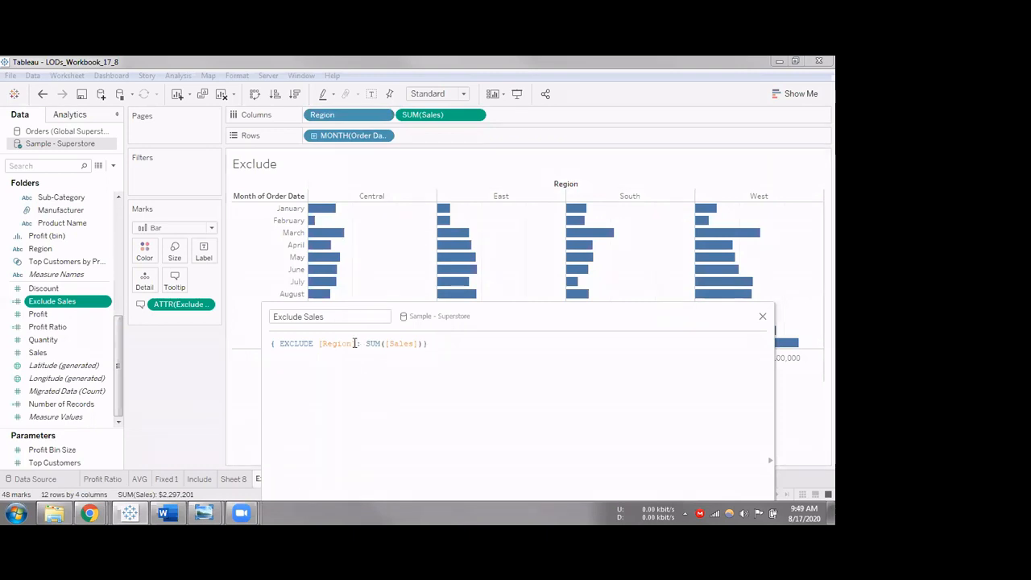
double_click(330, 346)
left_click(351, 344)
key("ctrl+a")
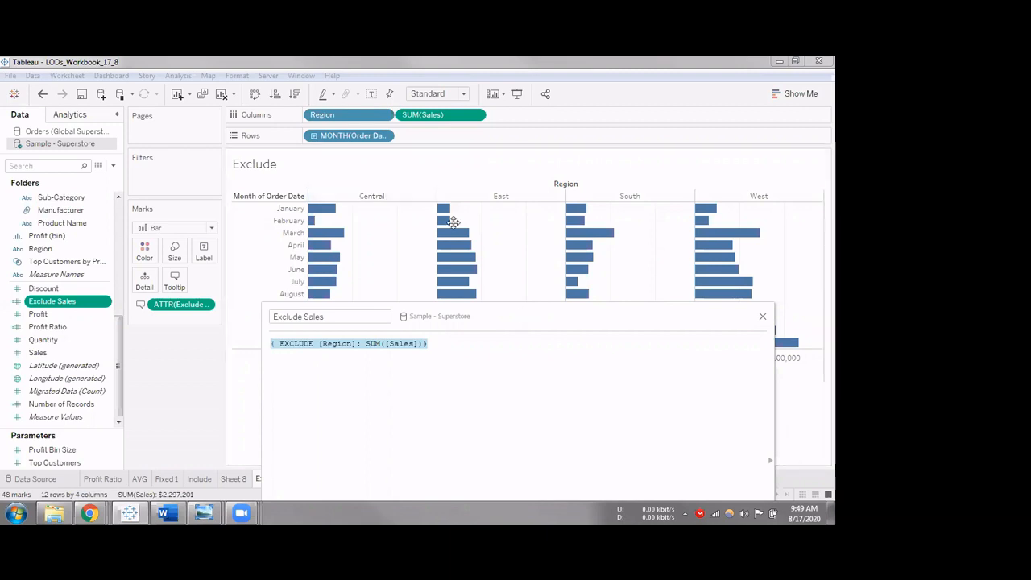
left_click_drag(573, 250, 571, 170)
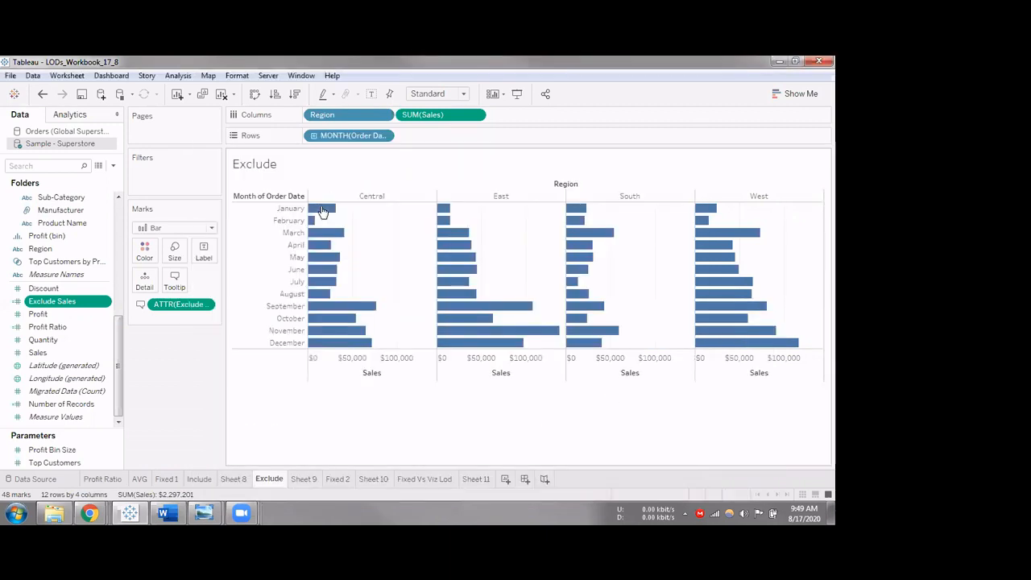
key("Escape")
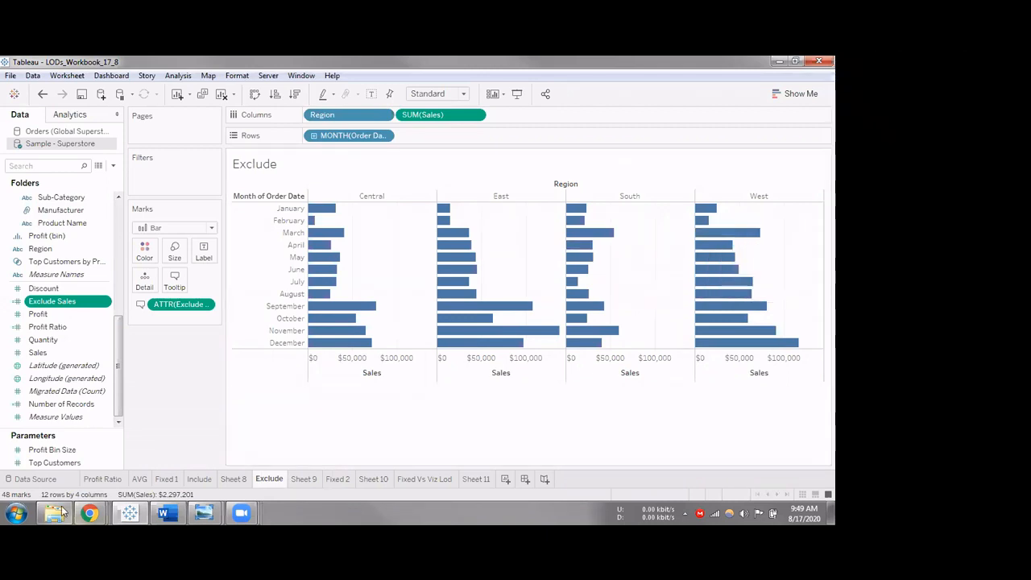
Step: View the ExcludeLOD.jpg diagram from the LODs folder in Windows Photo Viewer and return to Tableau
key("alt+Tab")
left_click(193, 162)
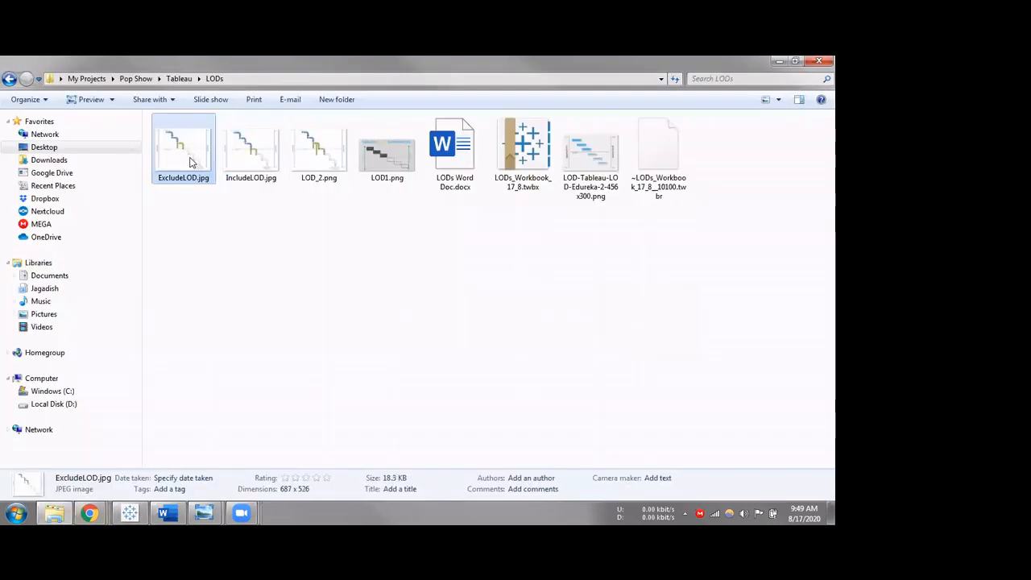
key("Return")
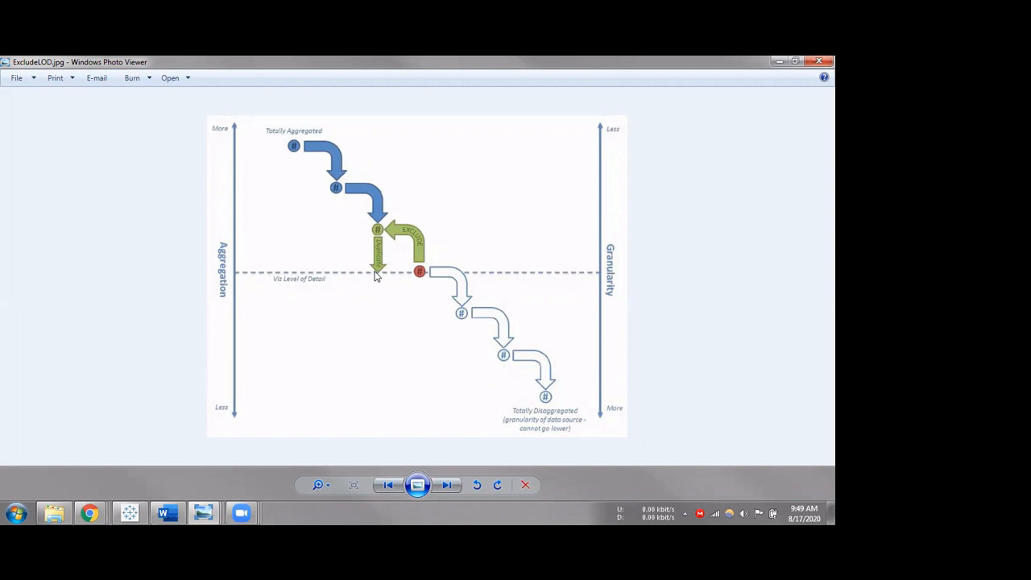
key("alt+F4")
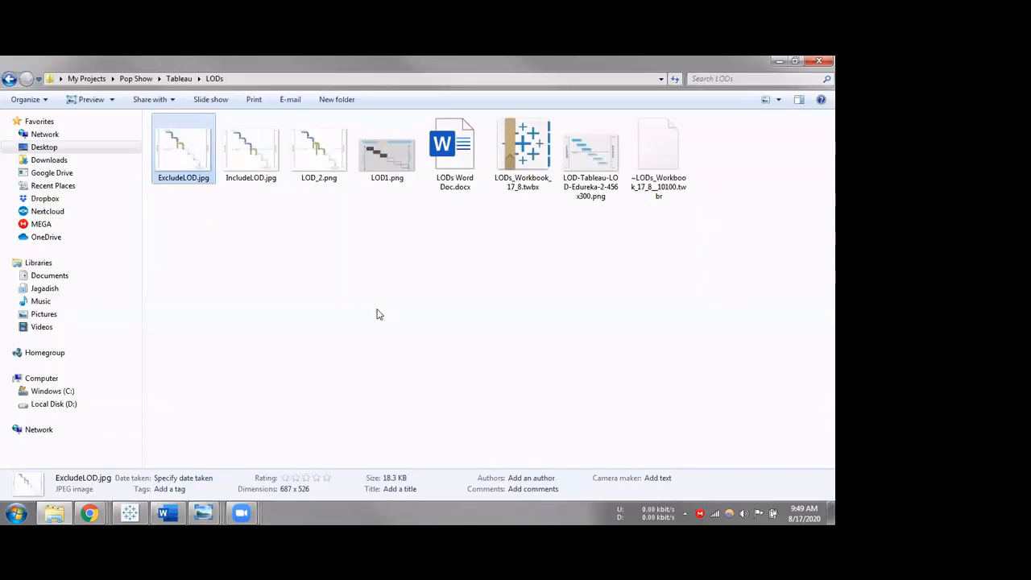
key("Return")
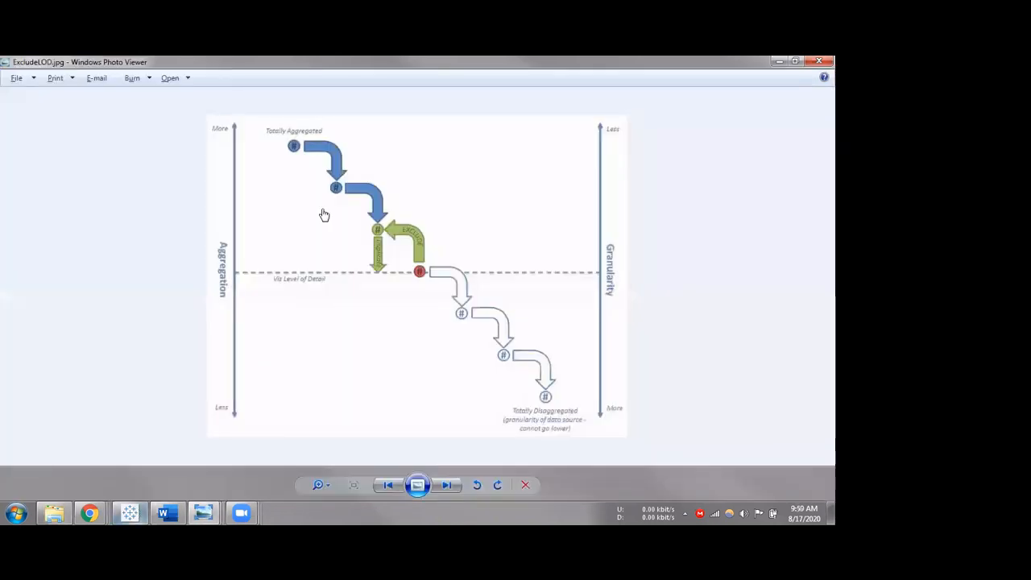
key("alt+Tab")
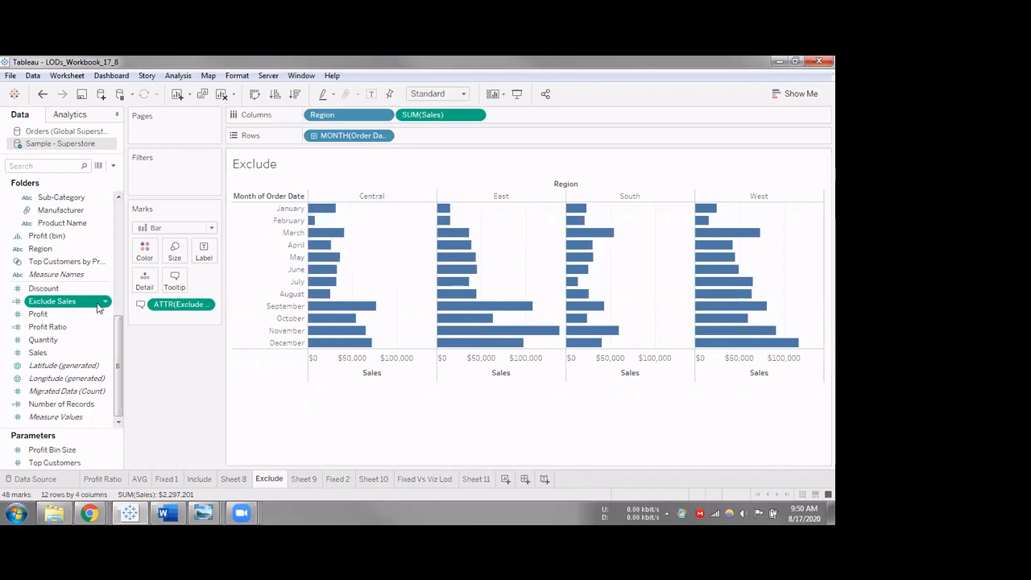
Step: Try Exclude Sales in place of Sales on Columns in the Exclude sheet, and put Sales back
left_click_drag(64, 305, 435, 115)
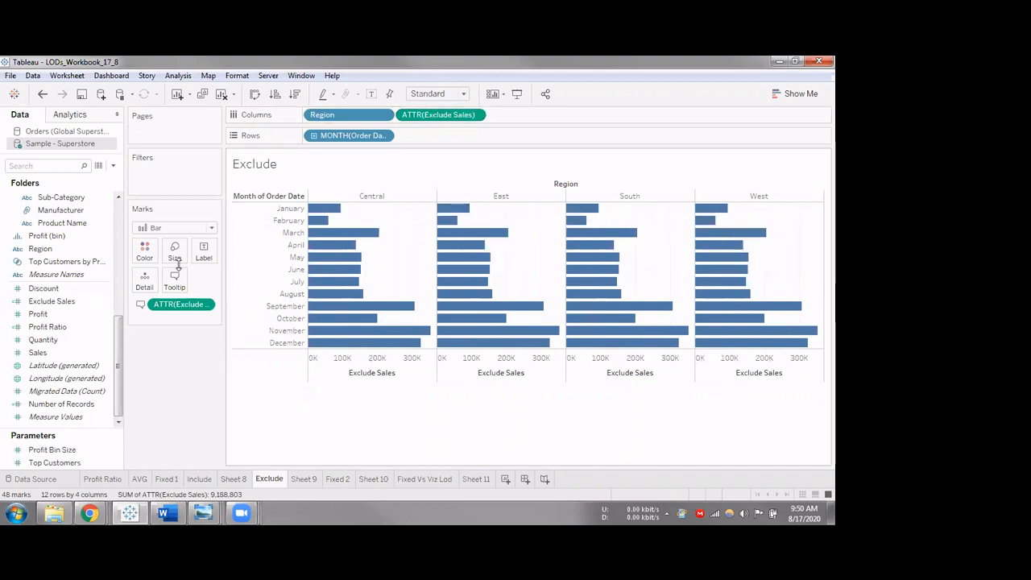
left_click_drag(41, 351, 426, 114)
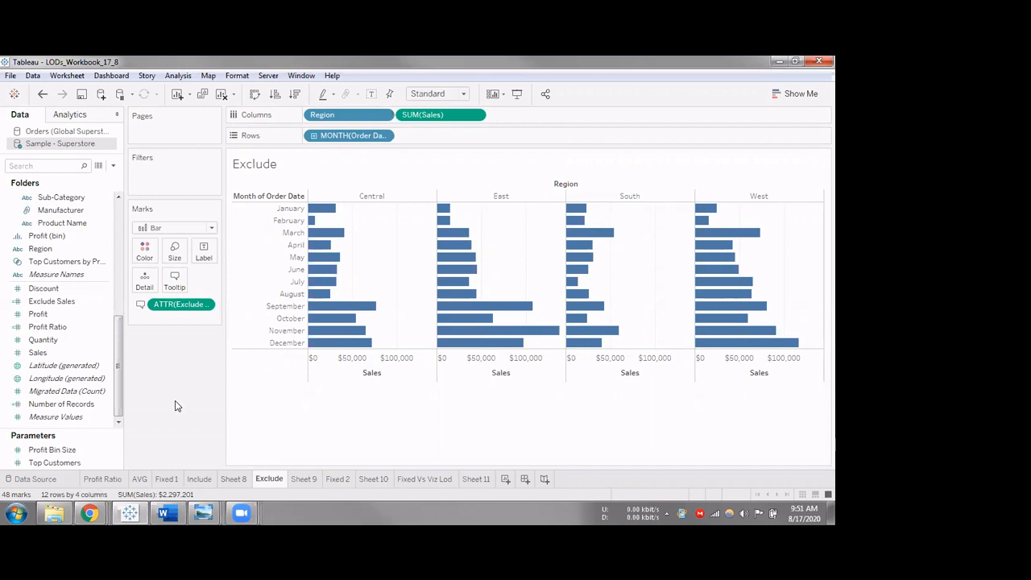
Step: Go to the Fixed 2 worksheet and open the Customer Joining Year calculation for viewing
left_click(308, 481)
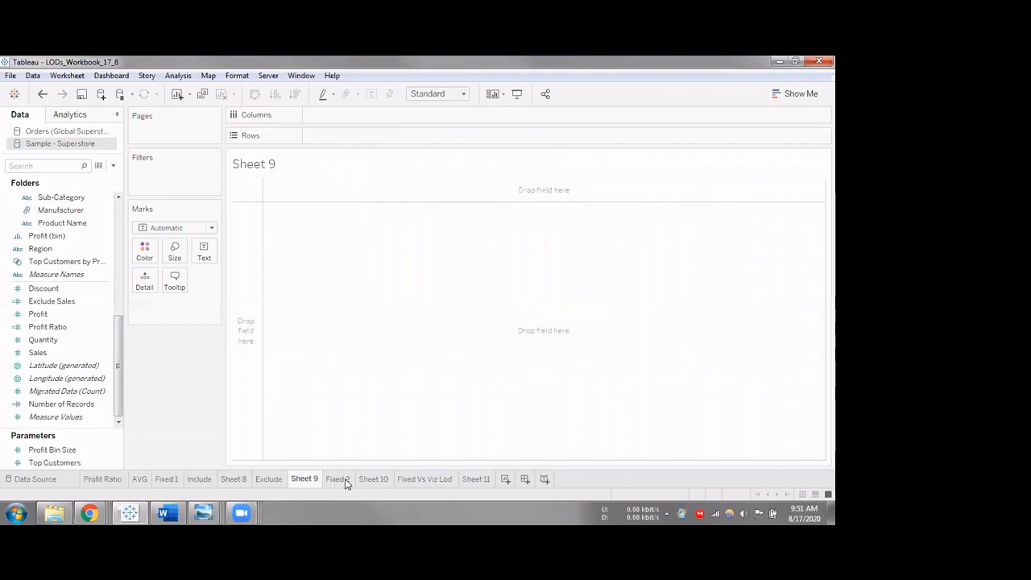
left_click(338, 480)
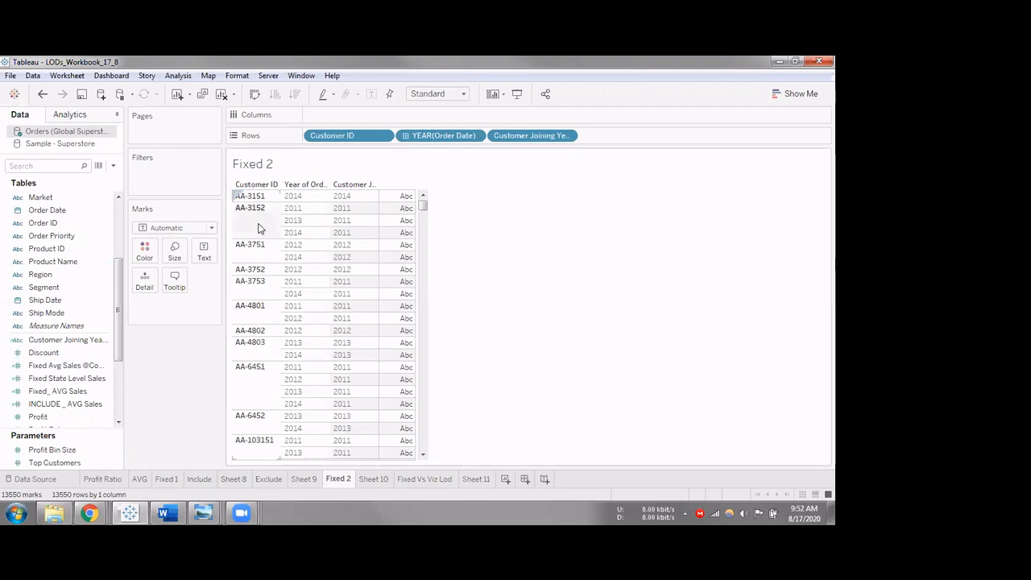
left_click(69, 250)
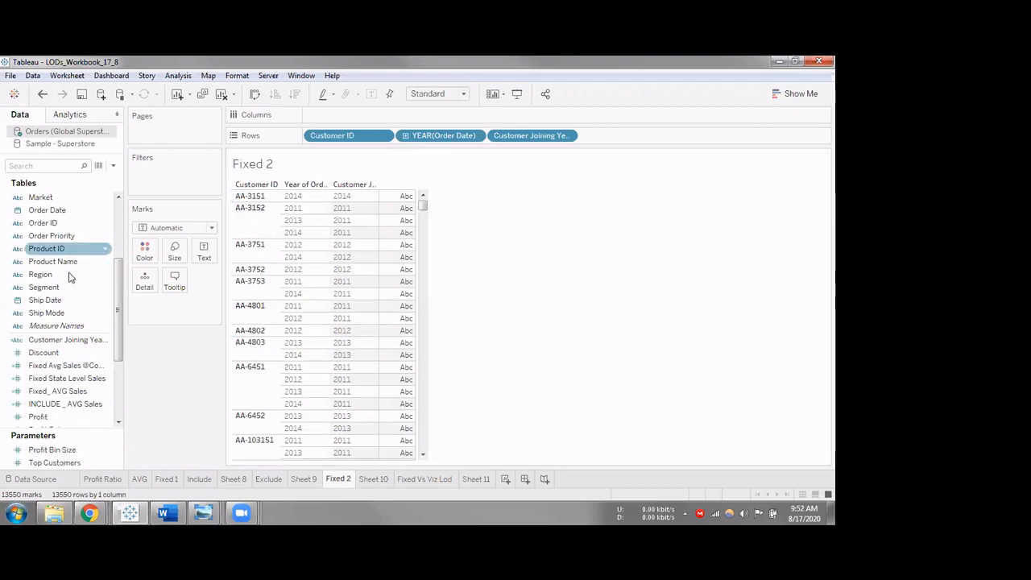
left_click(60, 275)
left_click(66, 352)
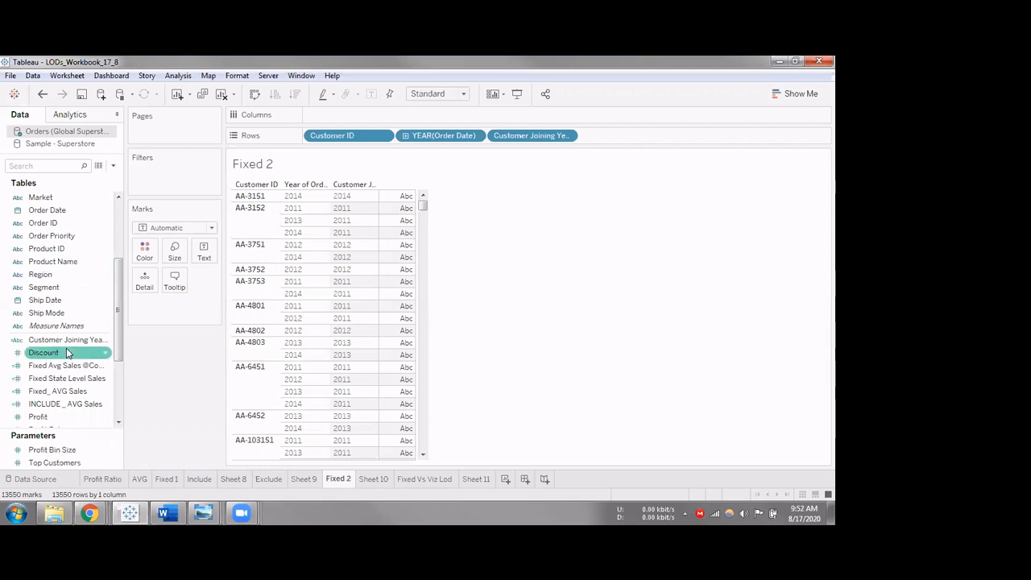
right_click(69, 341)
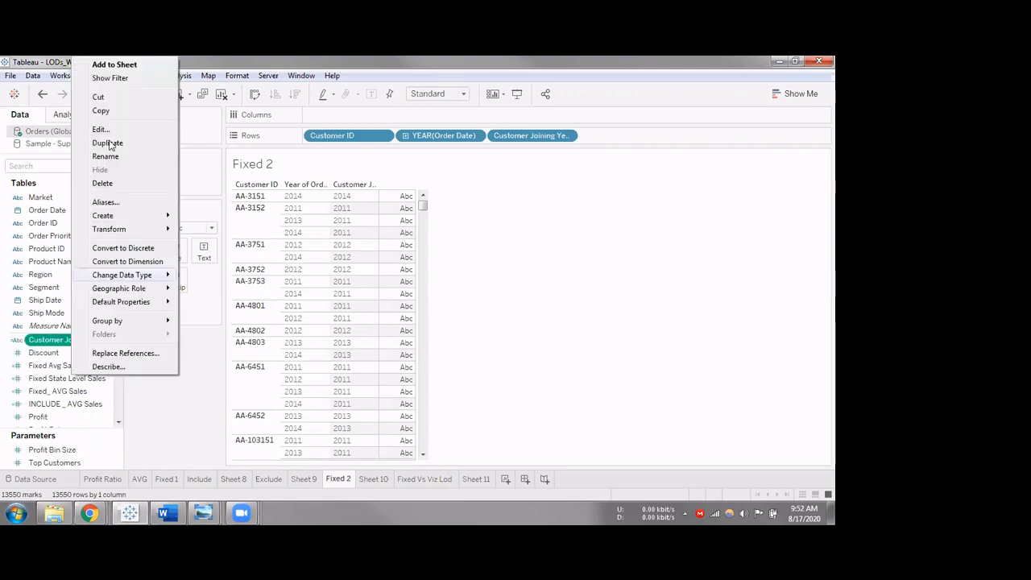
left_click(100, 130)
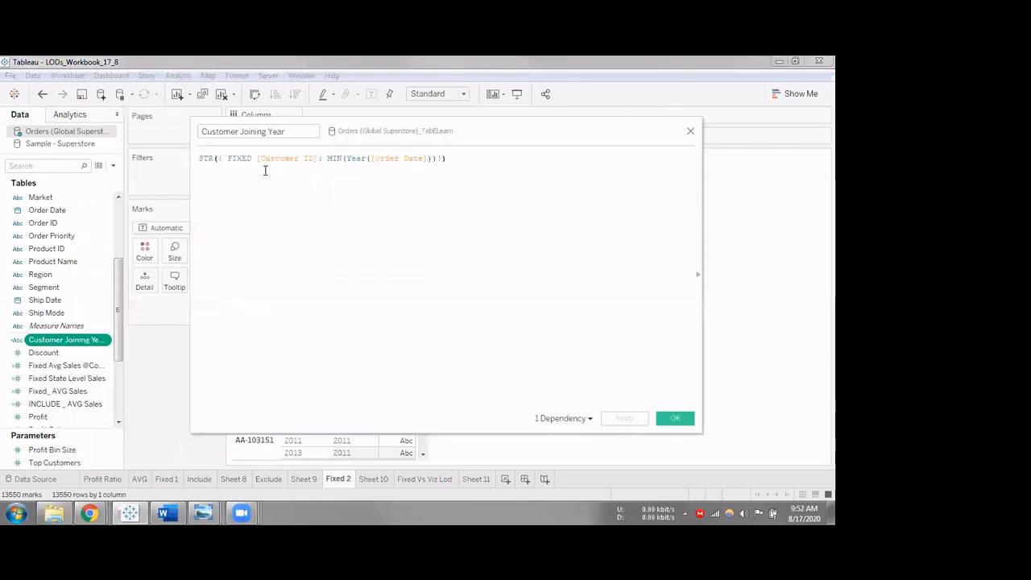
Step: Examine the FIXED [Customer ID] expression in the Customer Joining Year formula and close the editor
left_click_drag(228, 159, 368, 161)
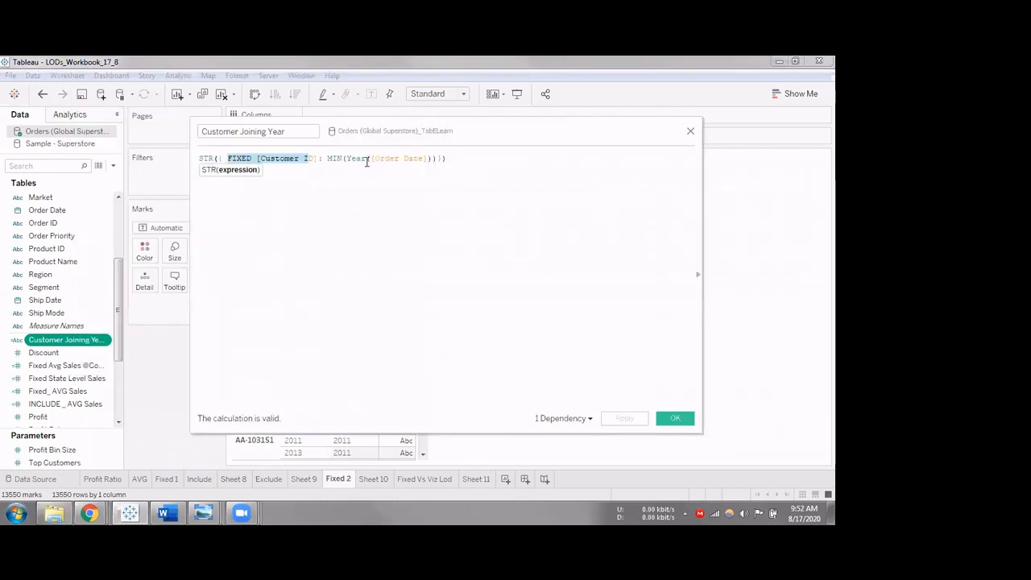
left_click_drag(439, 161, 435, 160)
left_click(444, 202)
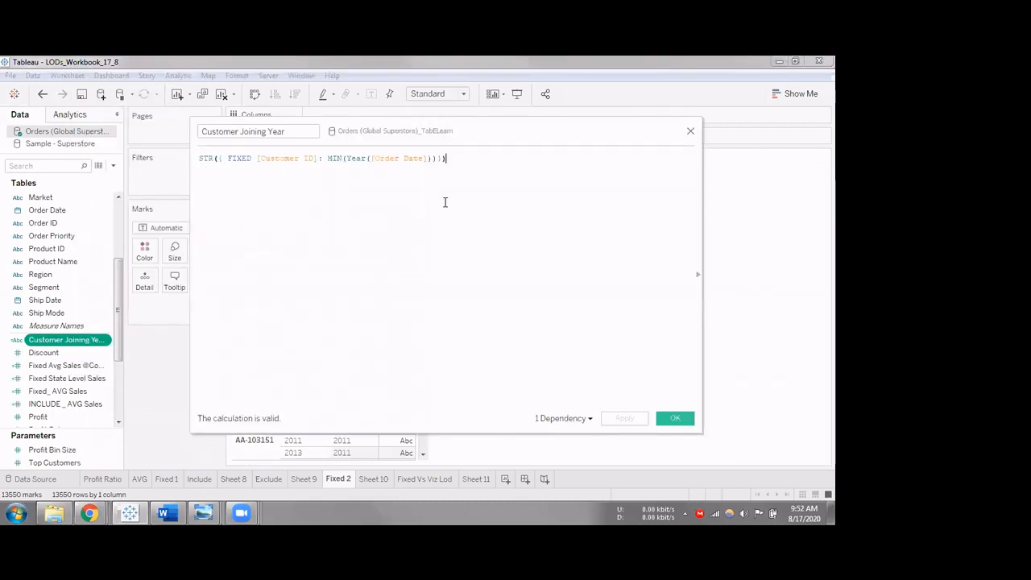
left_click(673, 418)
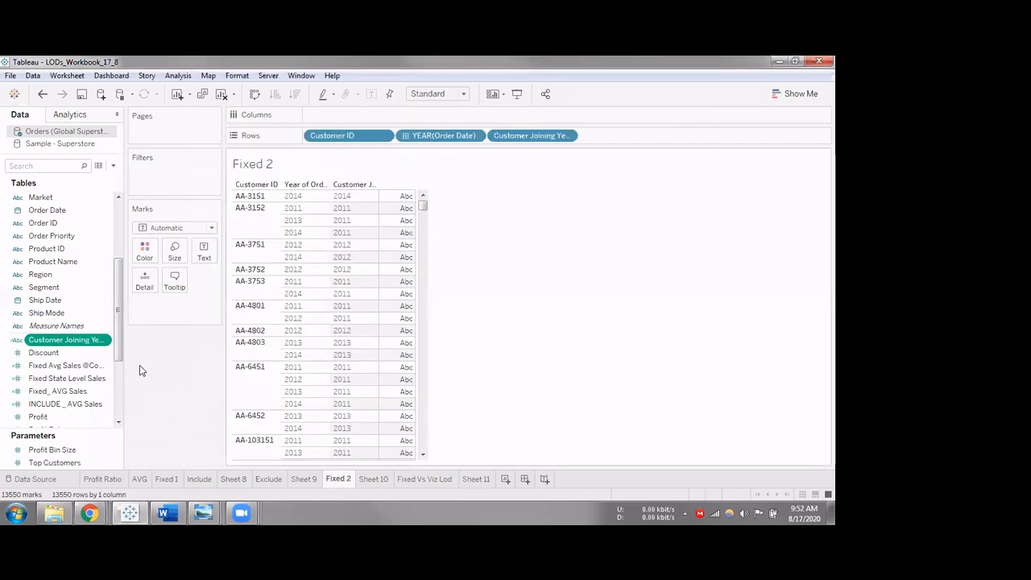
Step: Switch to the Fixed Vs Viz Lod worksheet and widen the field list so long field names fit
left_click(422, 485)
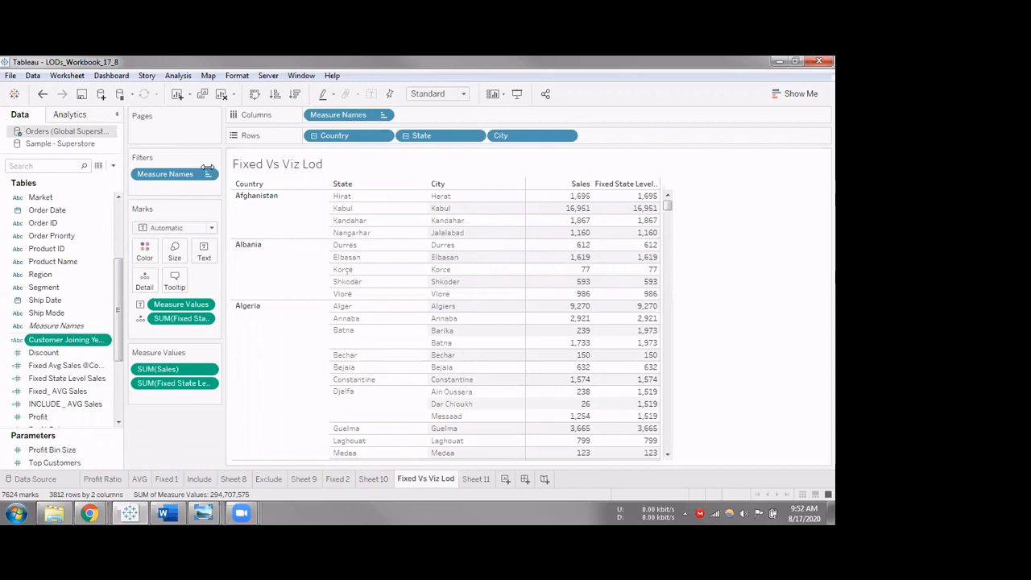
left_click_drag(121, 182, 138, 187)
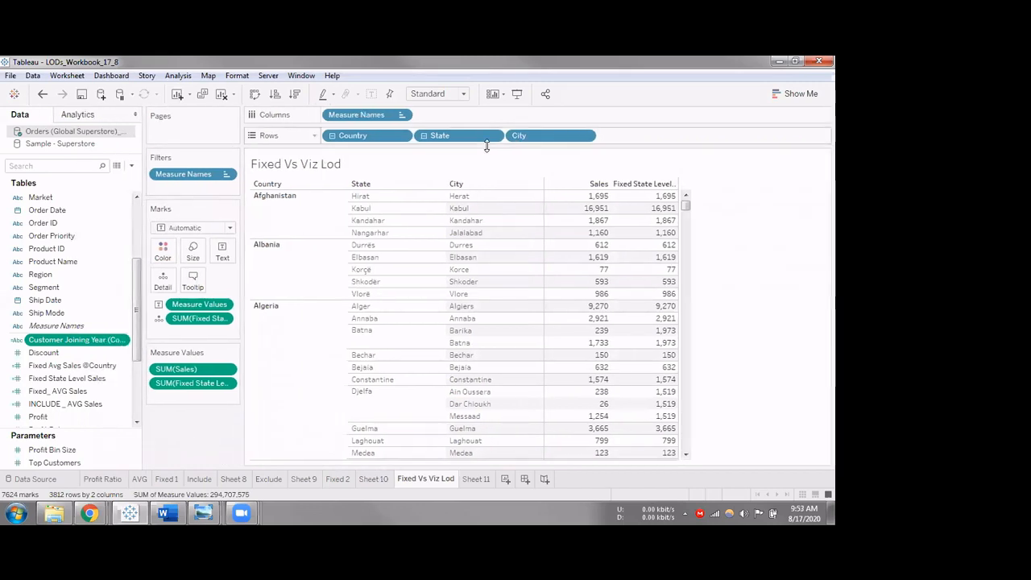
left_click(549, 137)
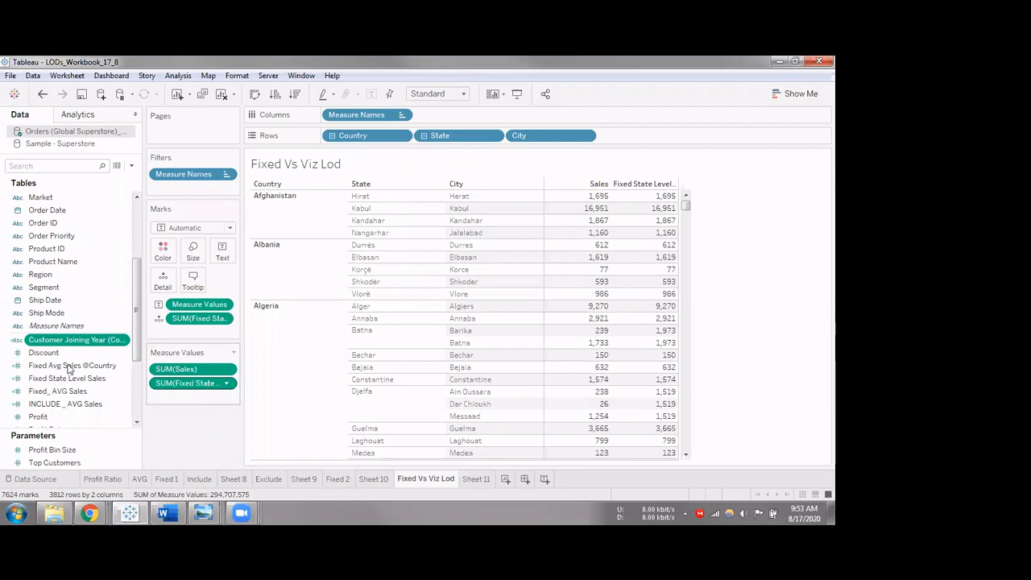
Step: Review the Fixed State Level Sales formula, which fixes summed sales by State, and close its editor without changes
scroll(68, 369, "up", 3)
left_click(48, 262)
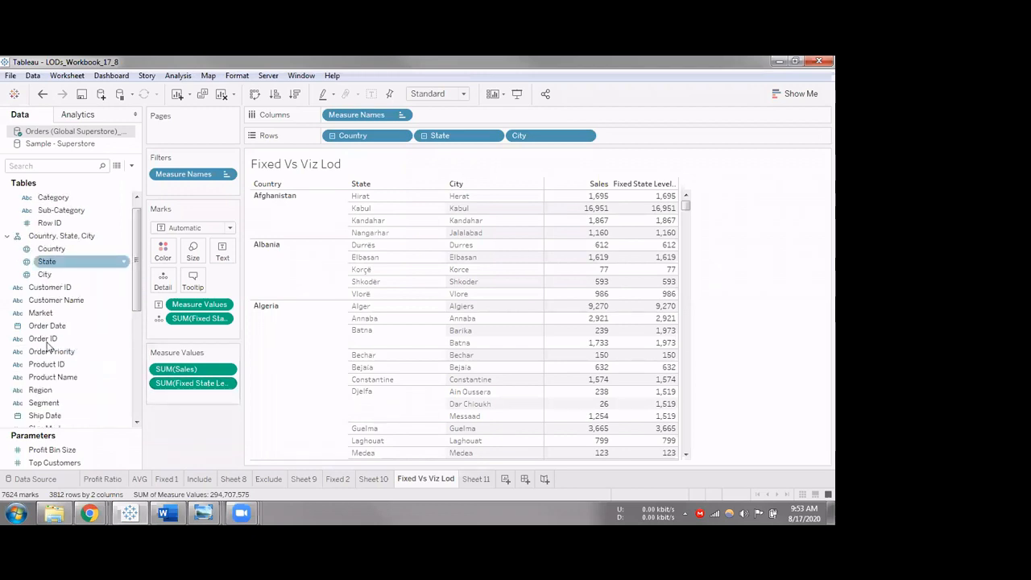
scroll(45, 347, "down", 5)
scroll(72, 288, "down", 1)
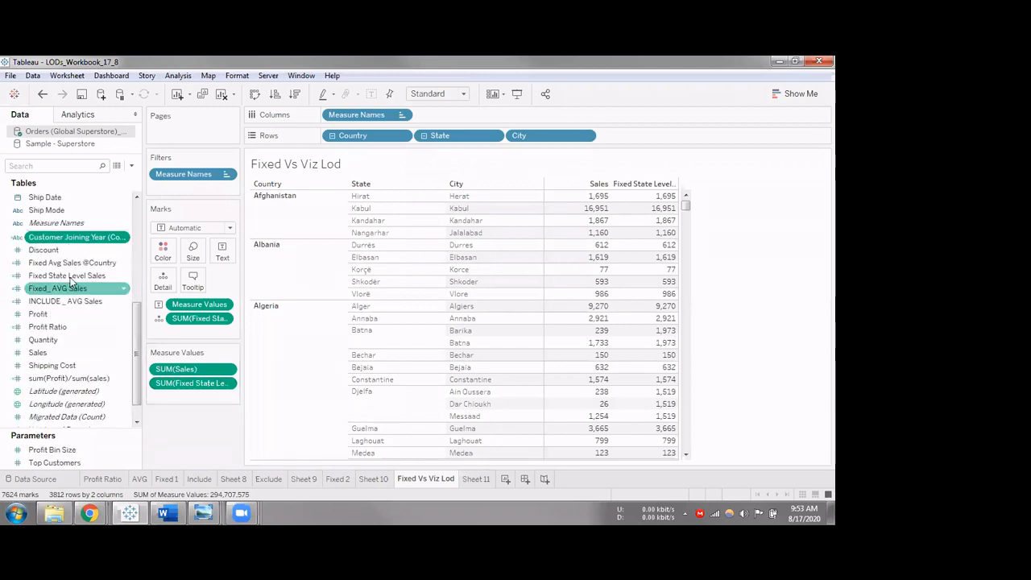
right_click(70, 277)
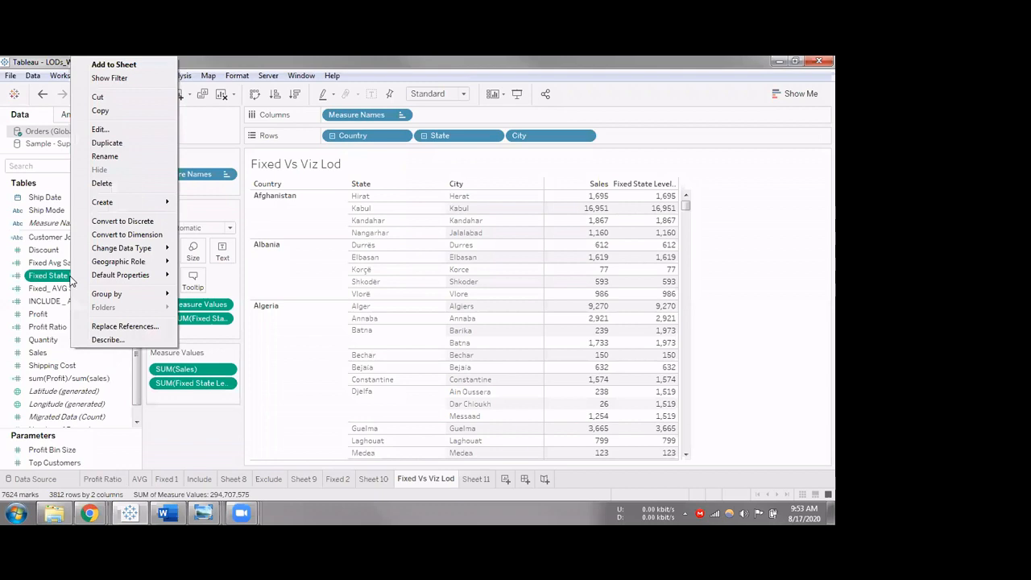
left_click(98, 129)
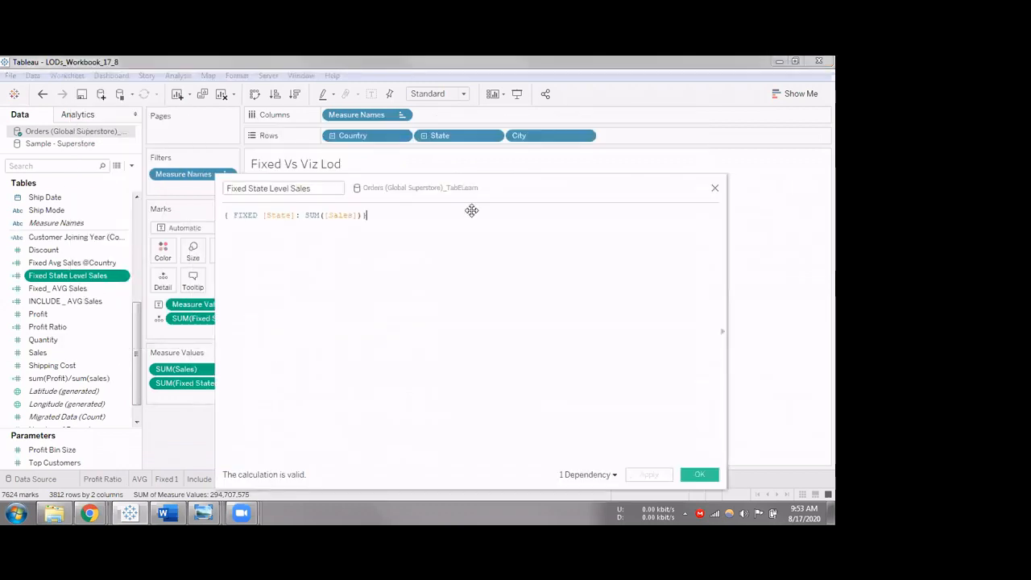
key("ctrl+a")
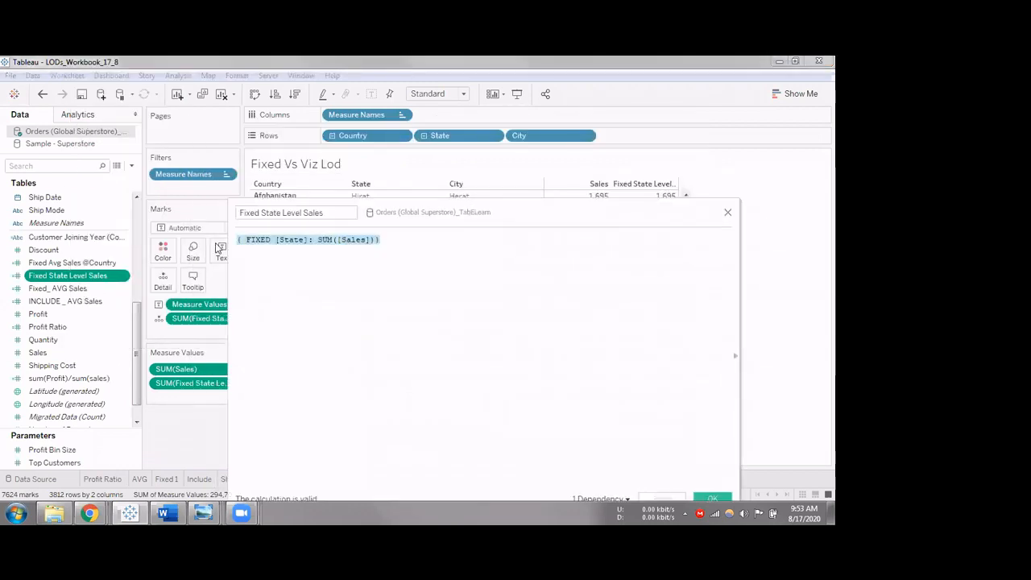
left_click(725, 214)
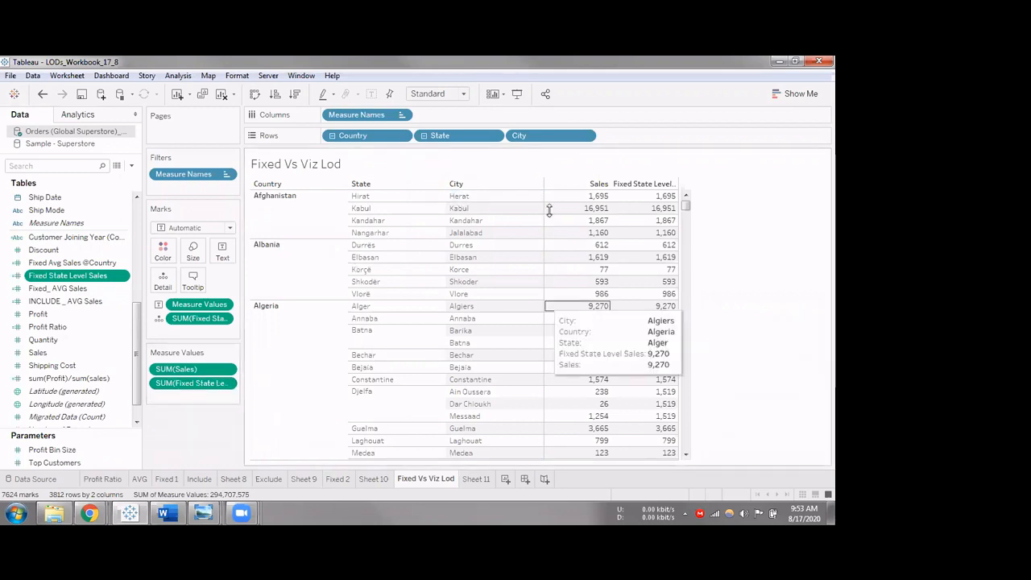
Step: Compare Sales with Fixed State Level Sales at city level, and roll the rows up to State and Country level
scroll(410, 291, "down", 2)
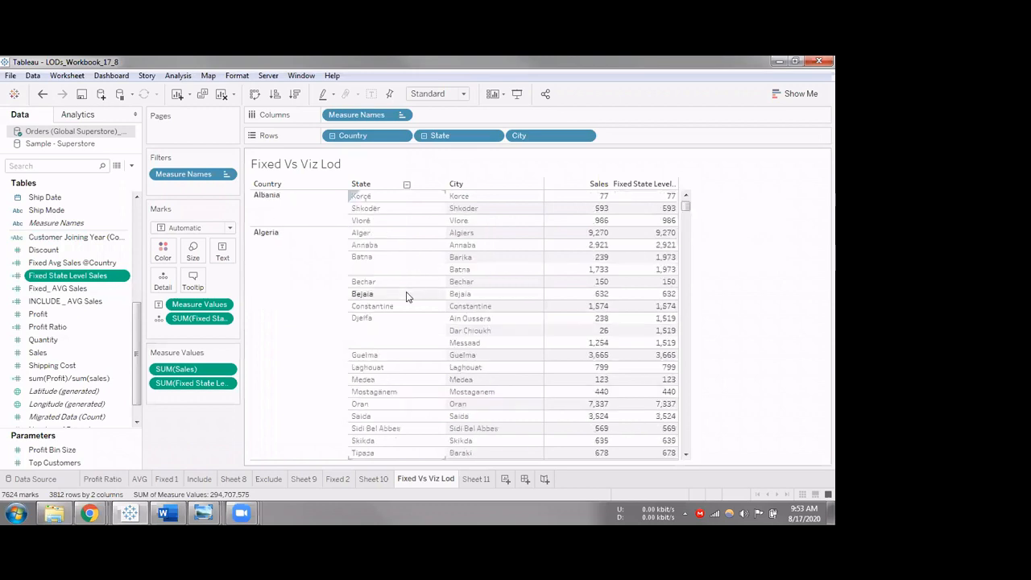
scroll(408, 294, "up", 2)
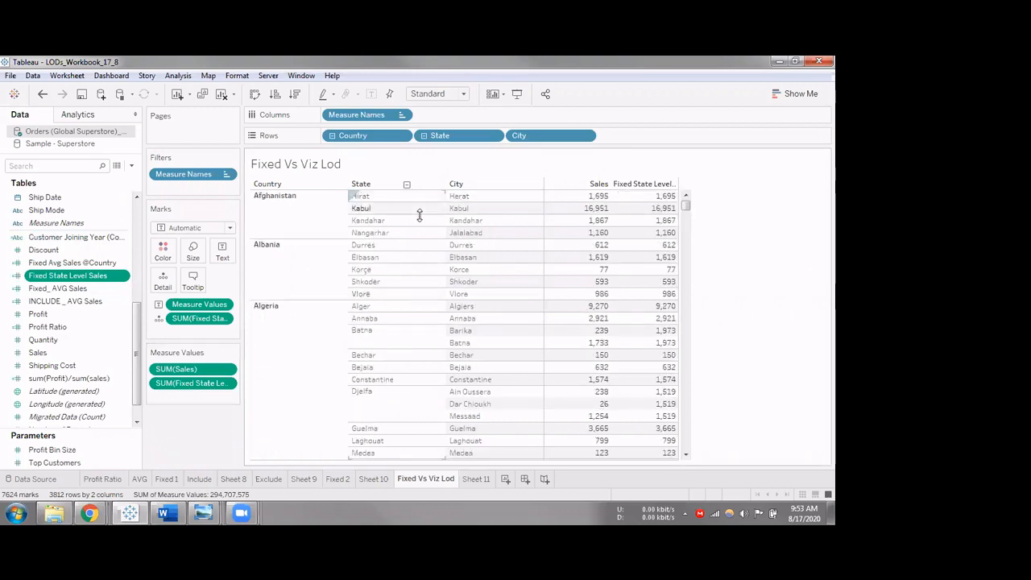
scroll(367, 338, "down", 2)
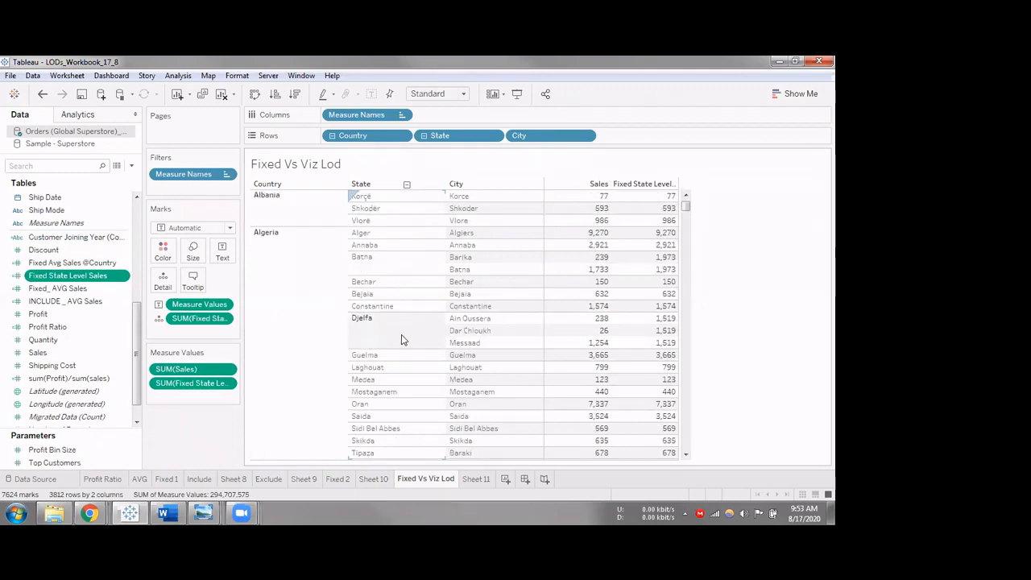
mouse_move(665, 319)
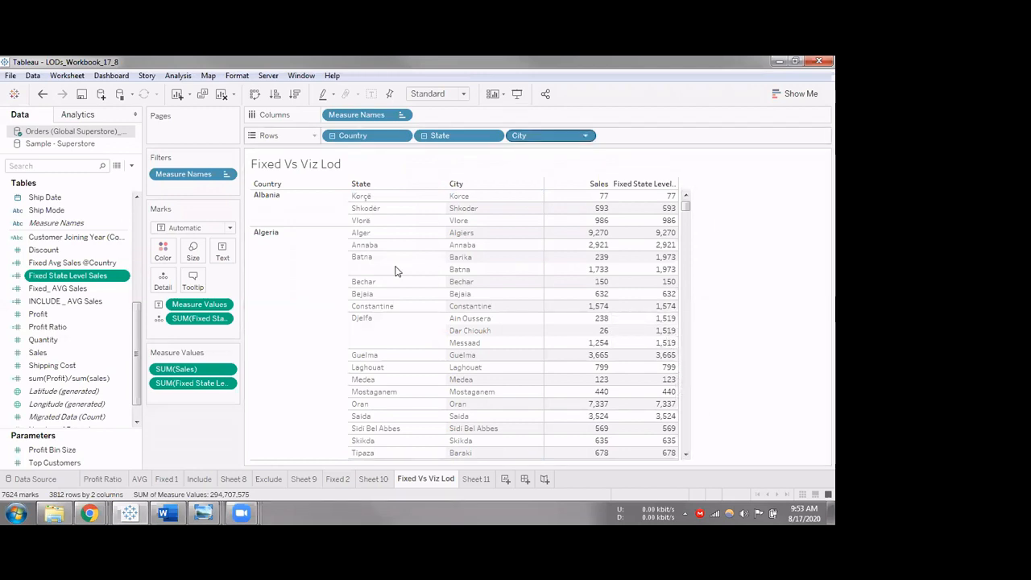
left_click(425, 136)
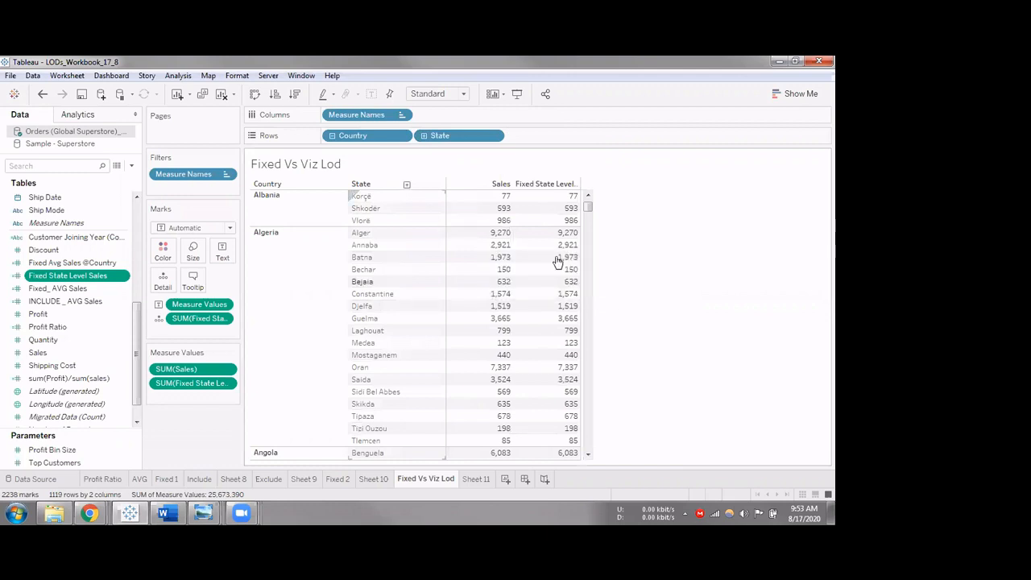
left_click(329, 137)
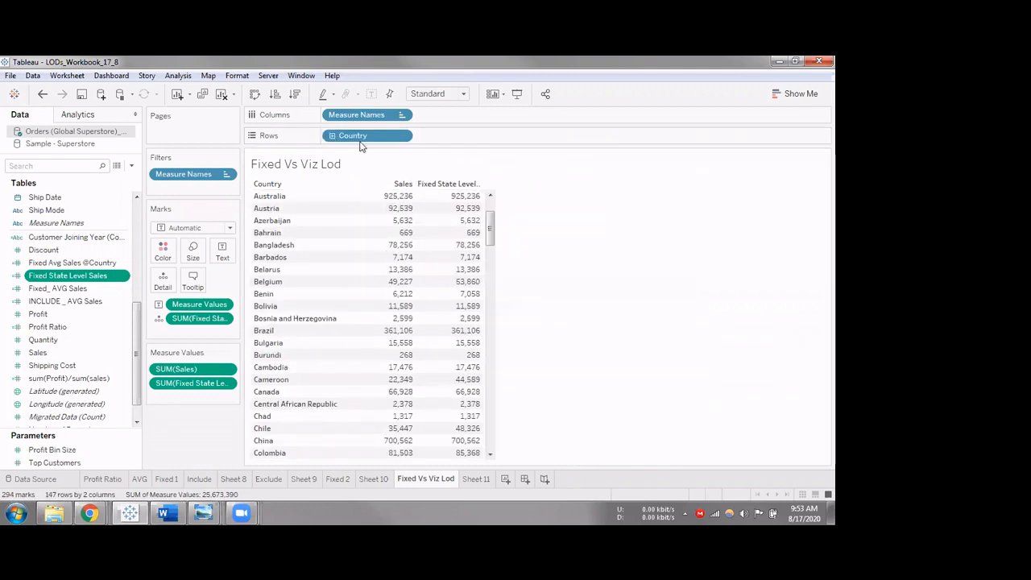
Step: Drill the rows back down from Country through State to City, and slightly narrow the field list
mouse_move(449, 233)
left_click(348, 136)
left_click(460, 220)
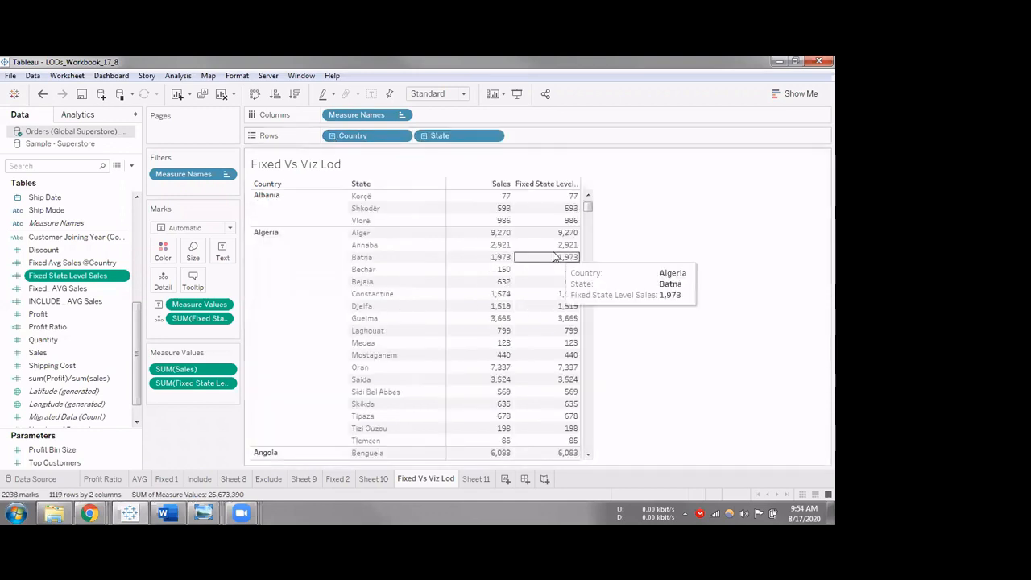
left_click(423, 137)
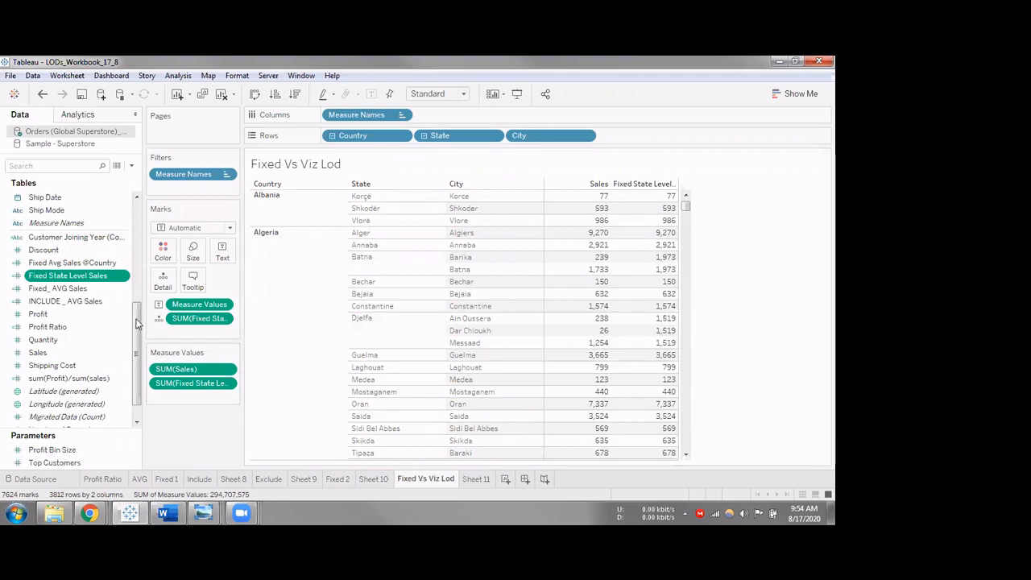
left_click_drag(143, 264, 138, 265)
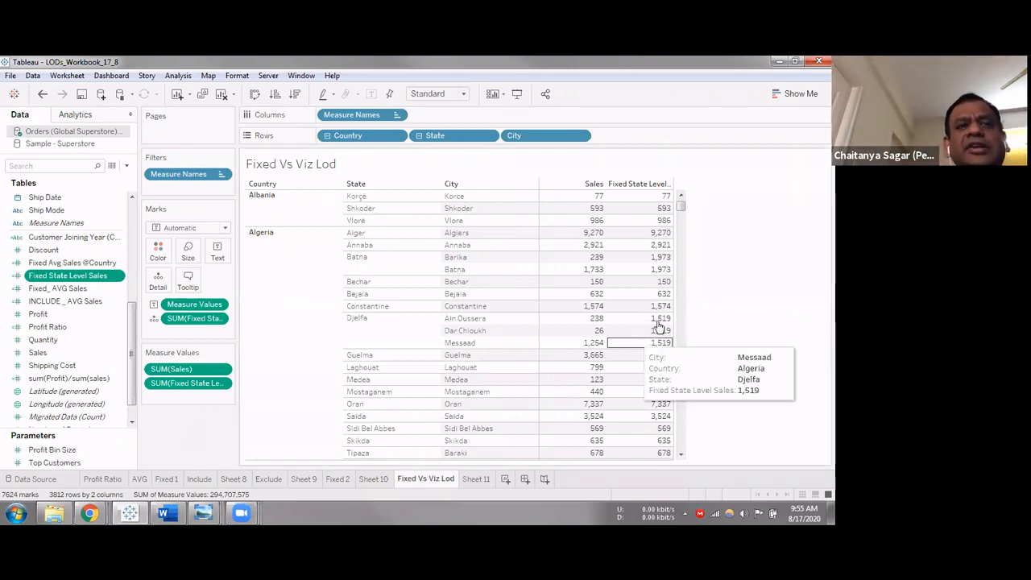
Step: Collapse the rows to Country to compare both sales measures, and expand them again to State and City
mouse_move(662, 333)
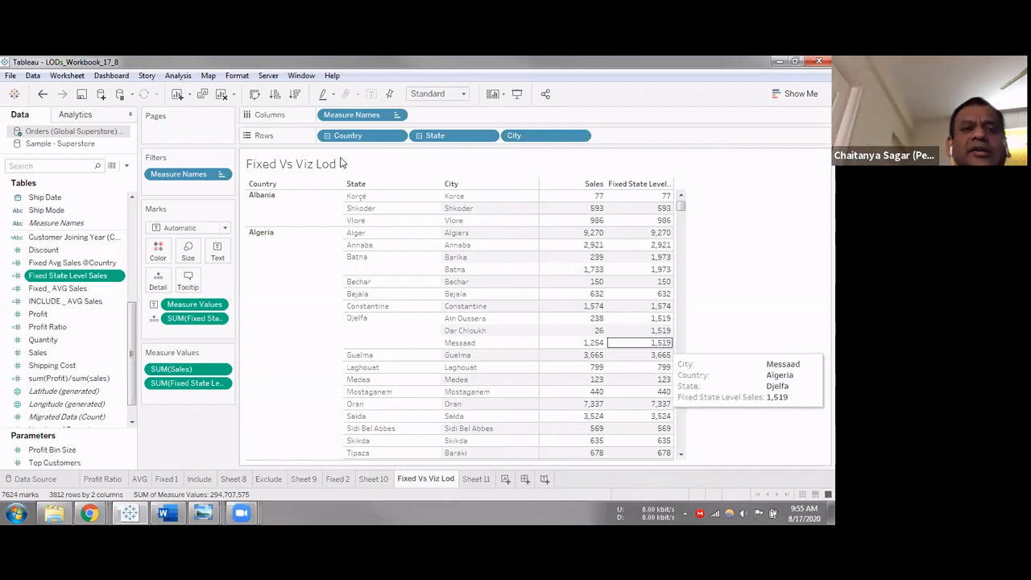
left_click(328, 136)
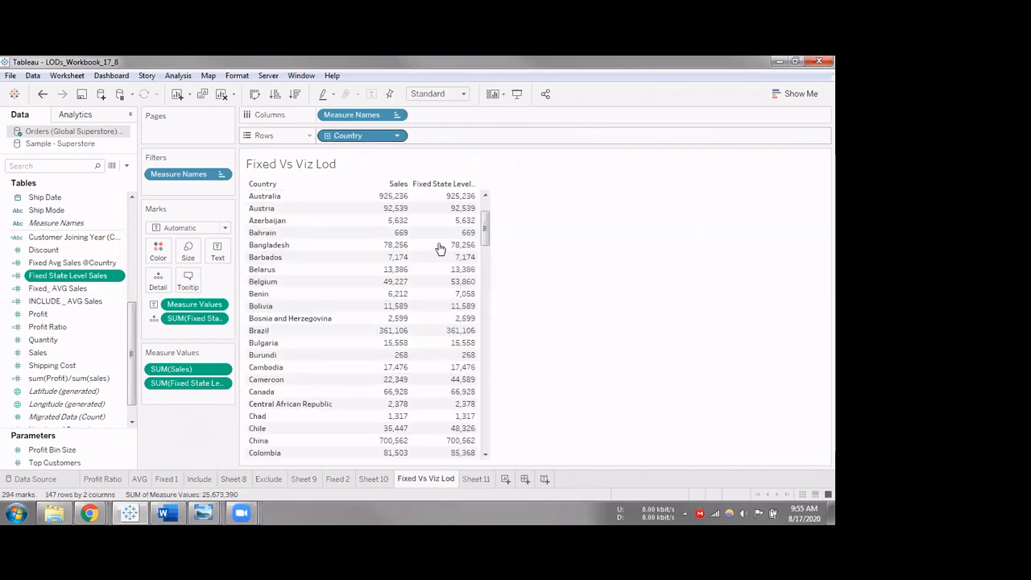
mouse_move(453, 287)
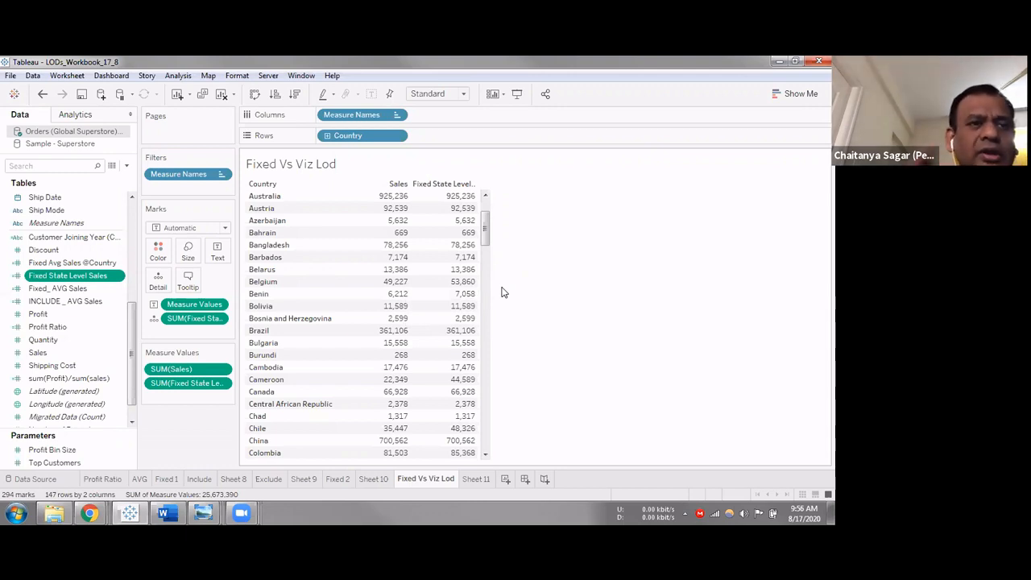
left_click(327, 136)
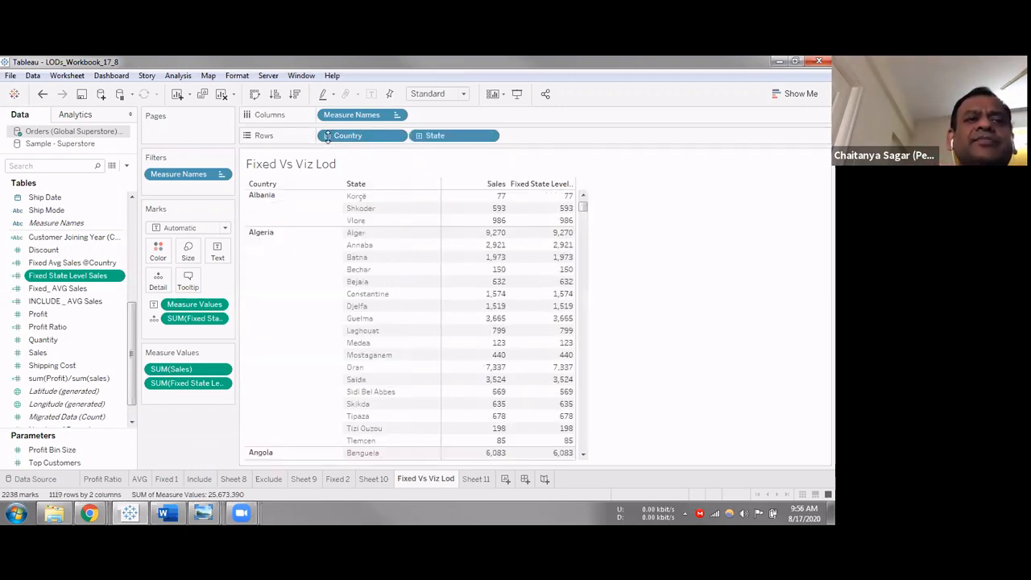
left_click(419, 136)
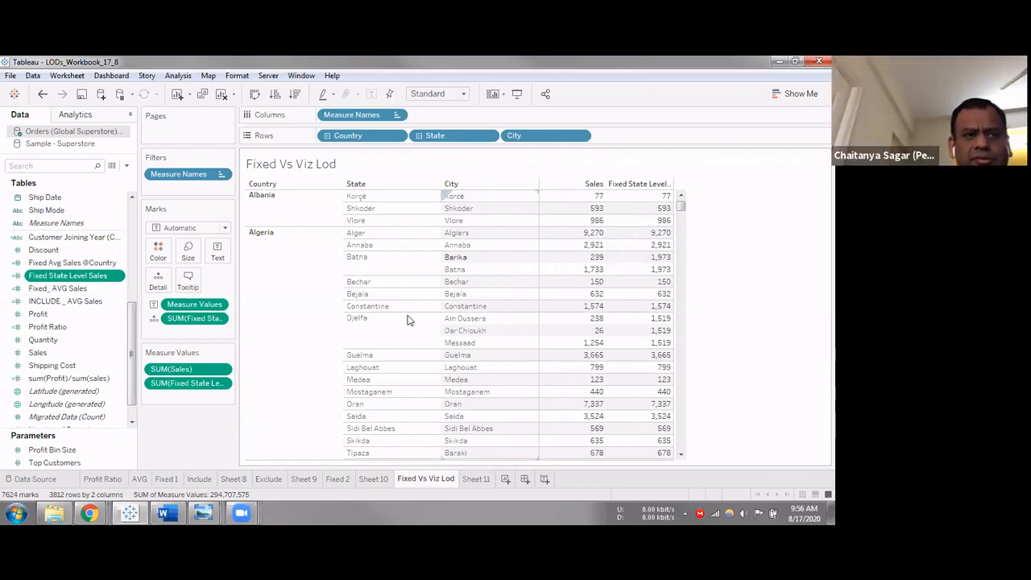
Step: Examine Sales against Fixed State Level Sales for Algerian states with several cities, and look through the available data fields
scroll(387, 274, "down", 2)
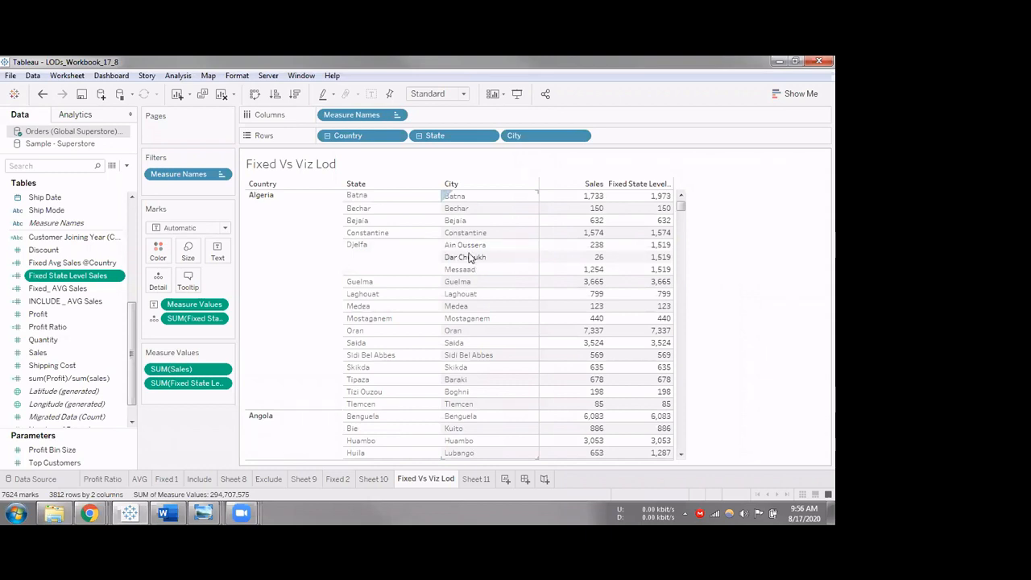
mouse_move(663, 271)
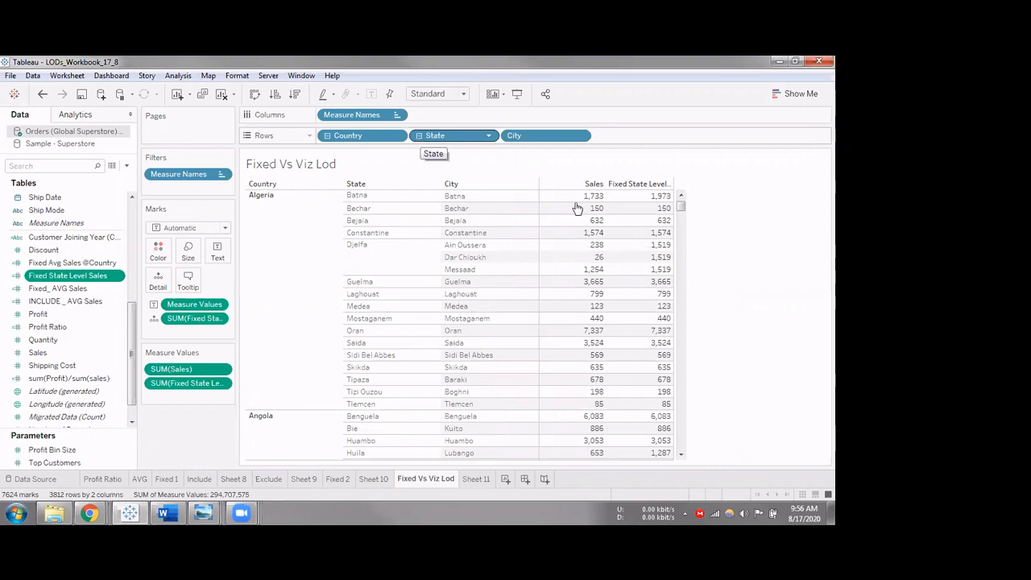
scroll(55, 329, "down", 2)
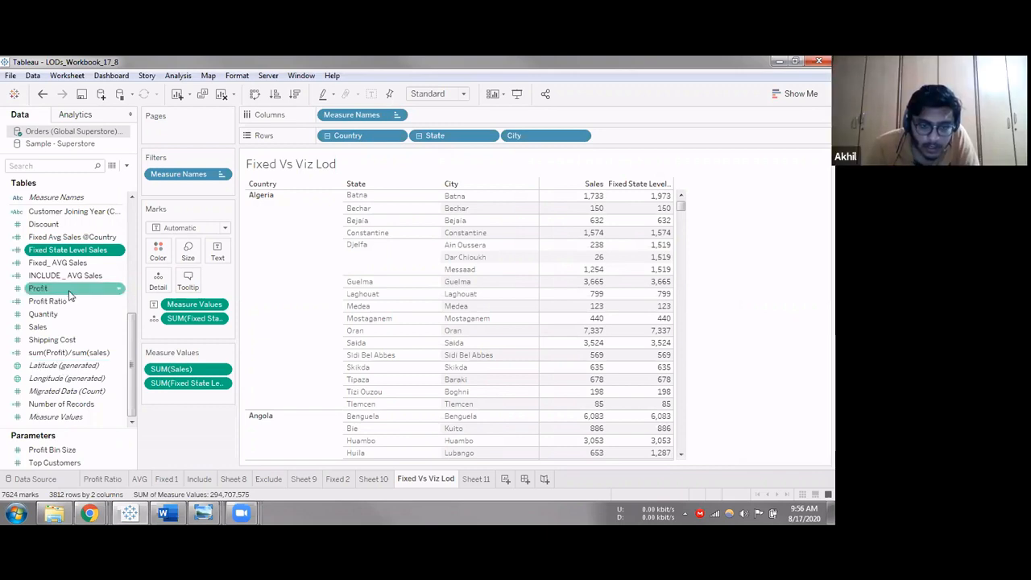
scroll(69, 319, "up", 3)
scroll(68, 319, "up", 3)
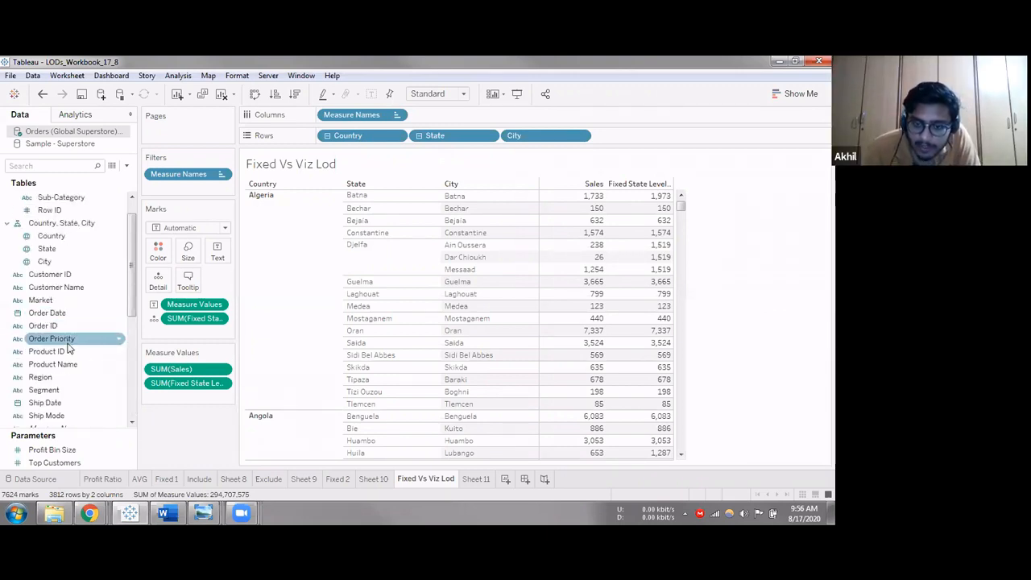
scroll(68, 343, "down", 2)
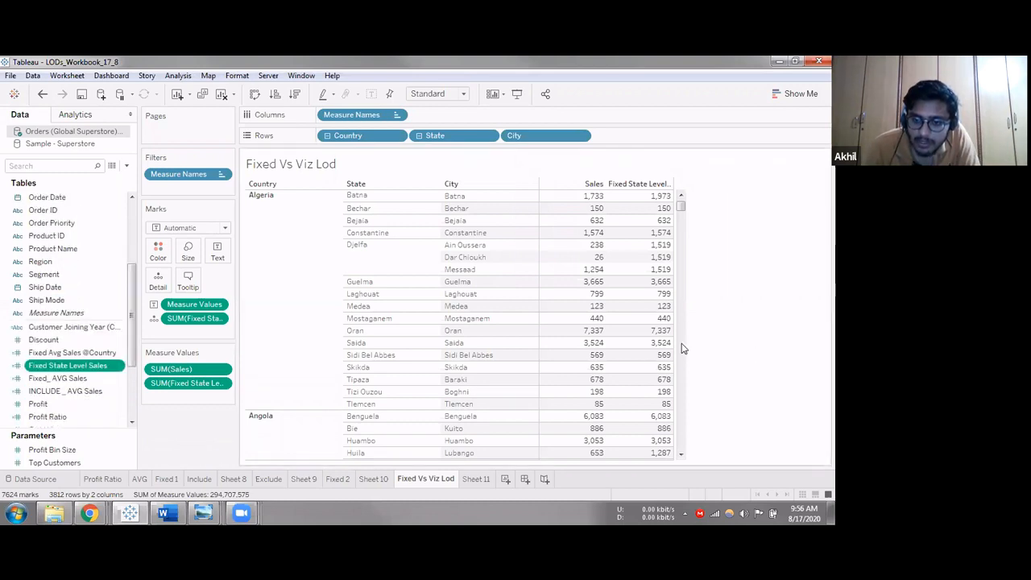
mouse_move(665, 360)
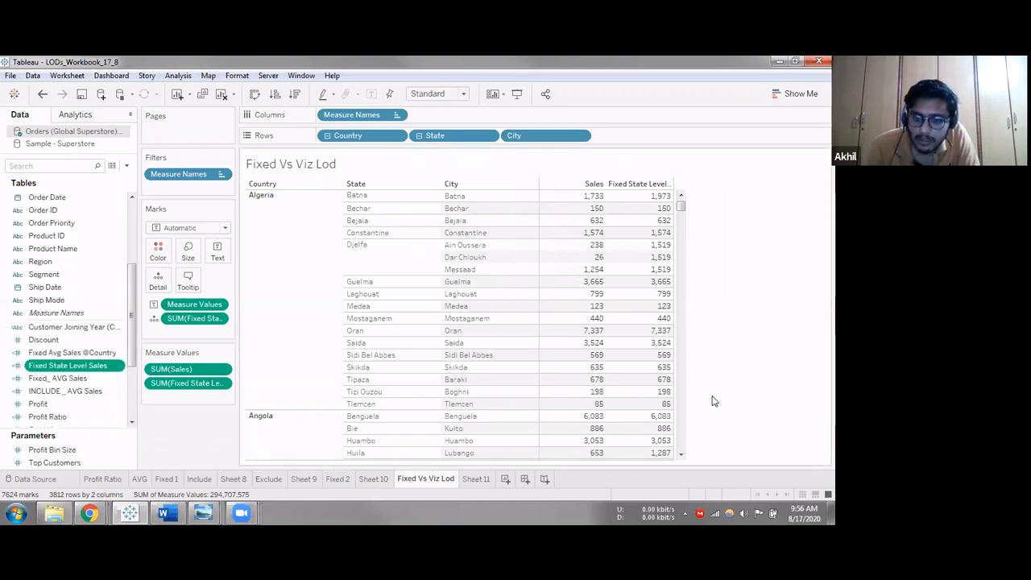
Step: View the full underlying data for the Fixed State Level Sales value of Lubango in Huila, Angola
scroll(554, 412, "down", 3)
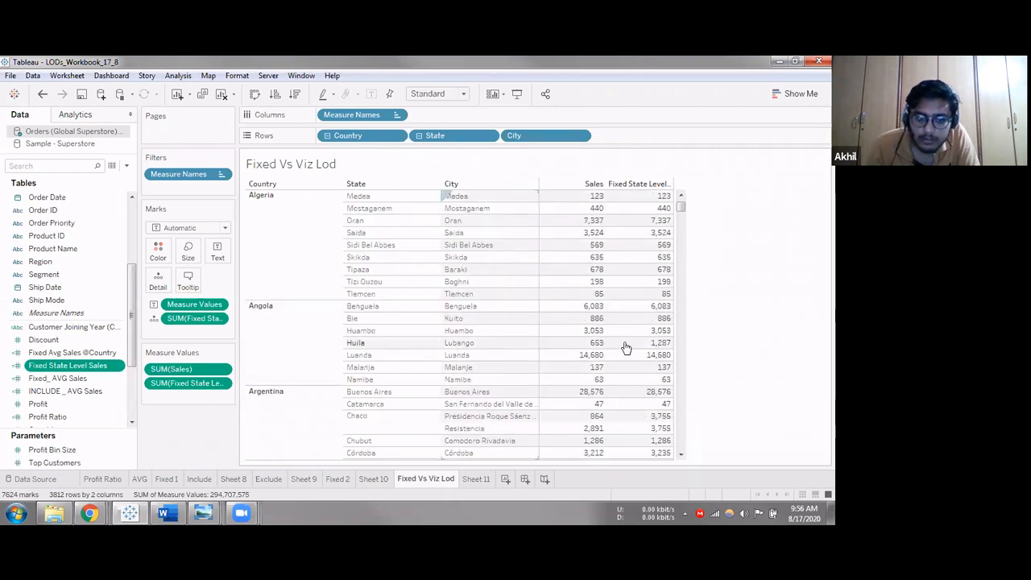
right_click(659, 342)
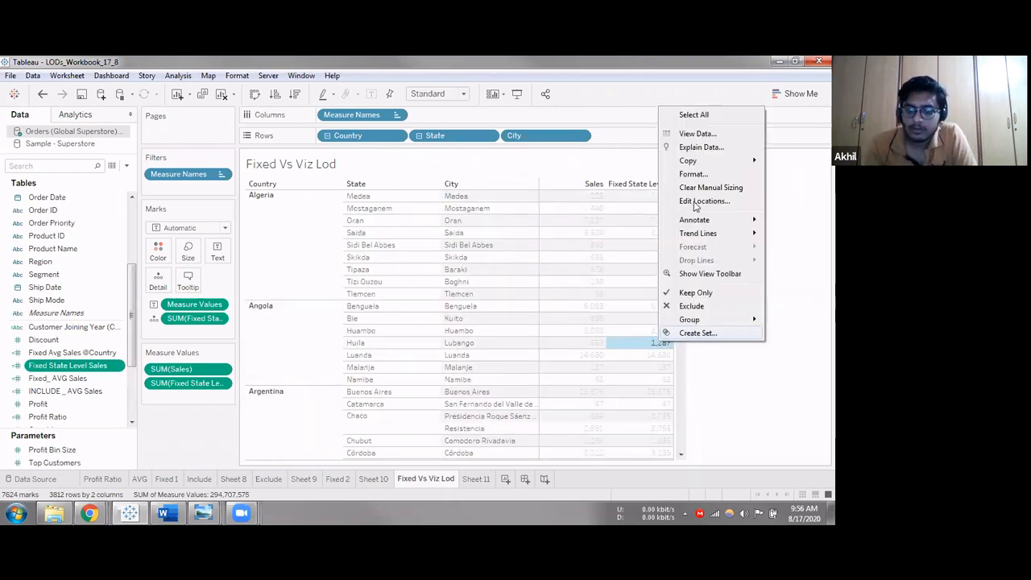
left_click(697, 134)
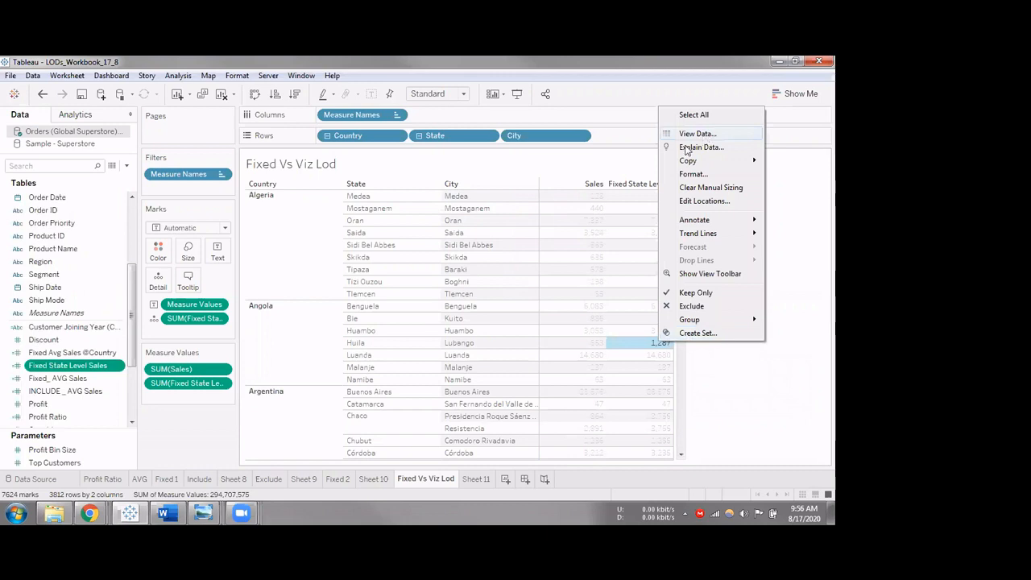
left_click(245, 399)
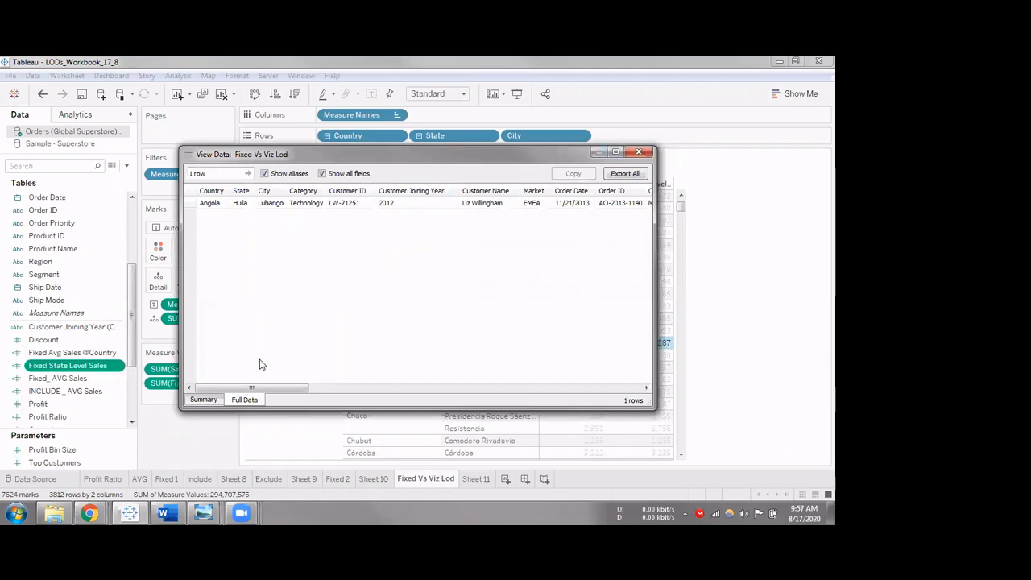
Step: Compare the Fixed State Level Sales and Sales columns in the Lubango record, close the data window and clear the mark selection
left_click_drag(298, 389, 457, 404)
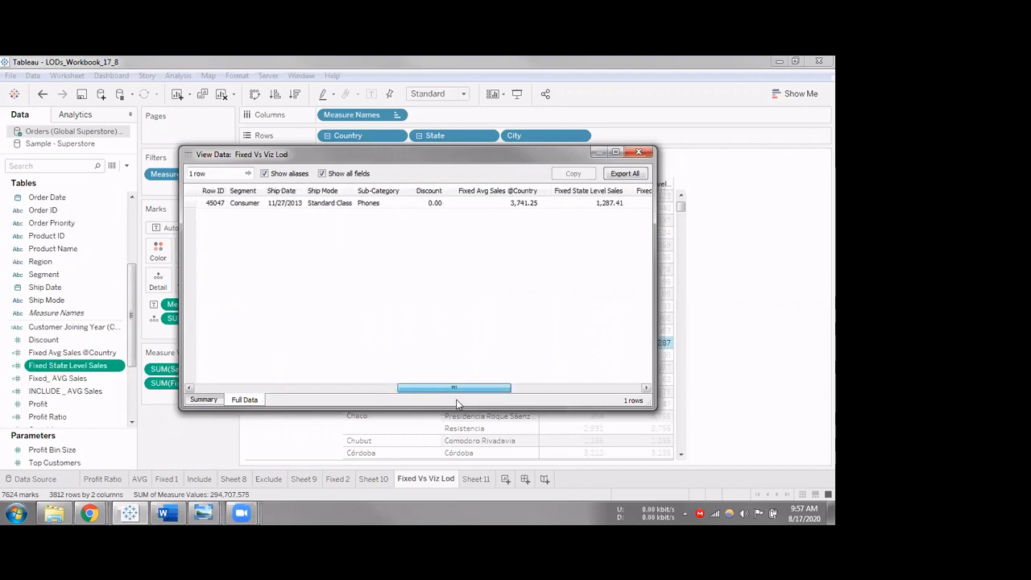
left_click_drag(316, 398, 569, 404)
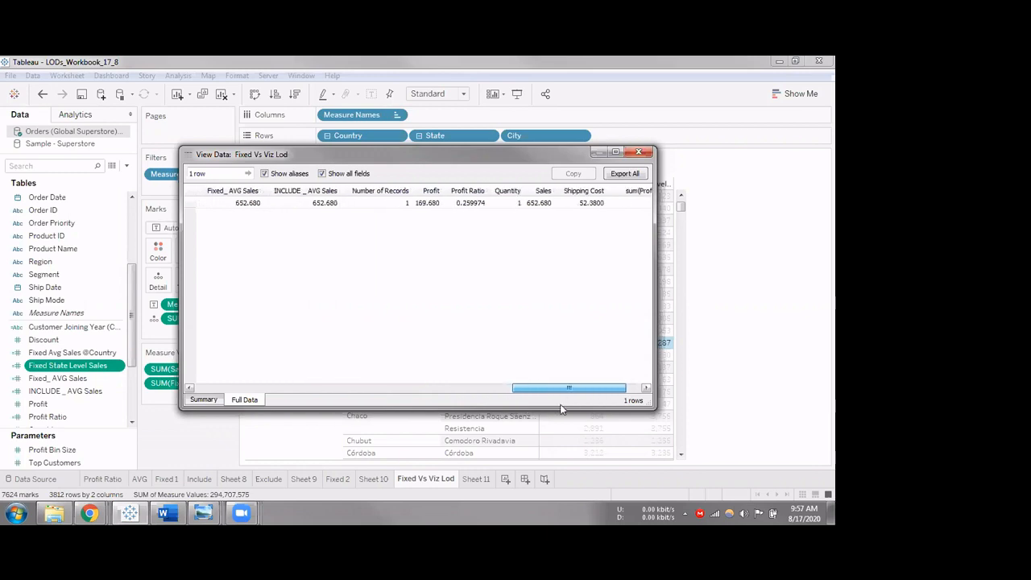
left_click_drag(559, 404, 559, 404)
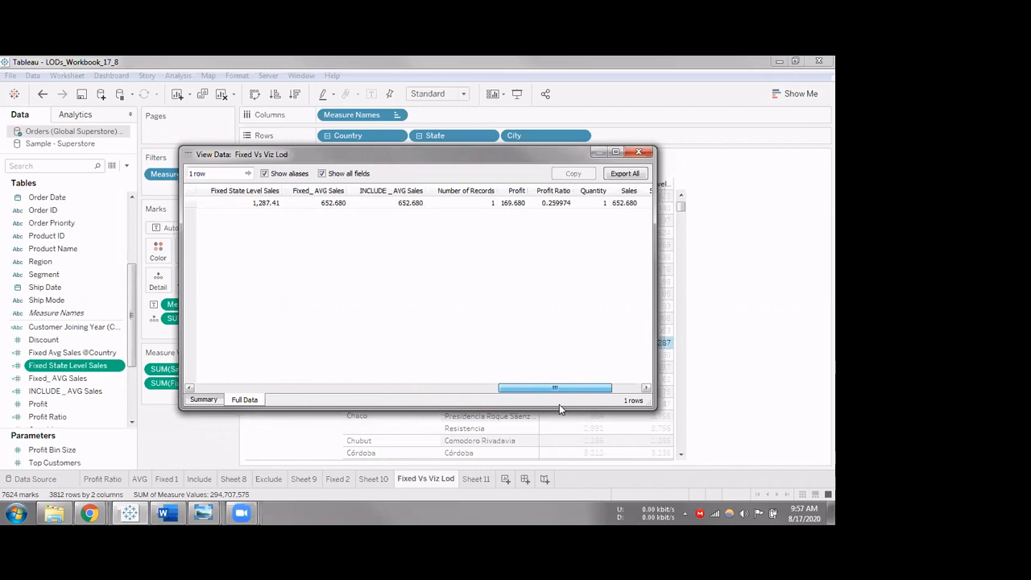
left_click_drag(558, 404, 250, 226)
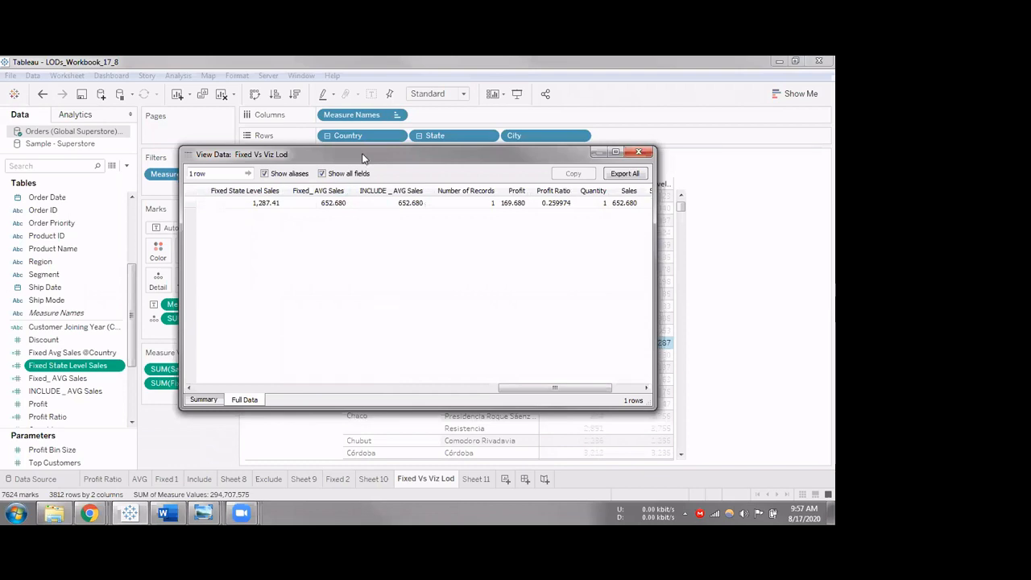
left_click_drag(299, 156, 364, 159)
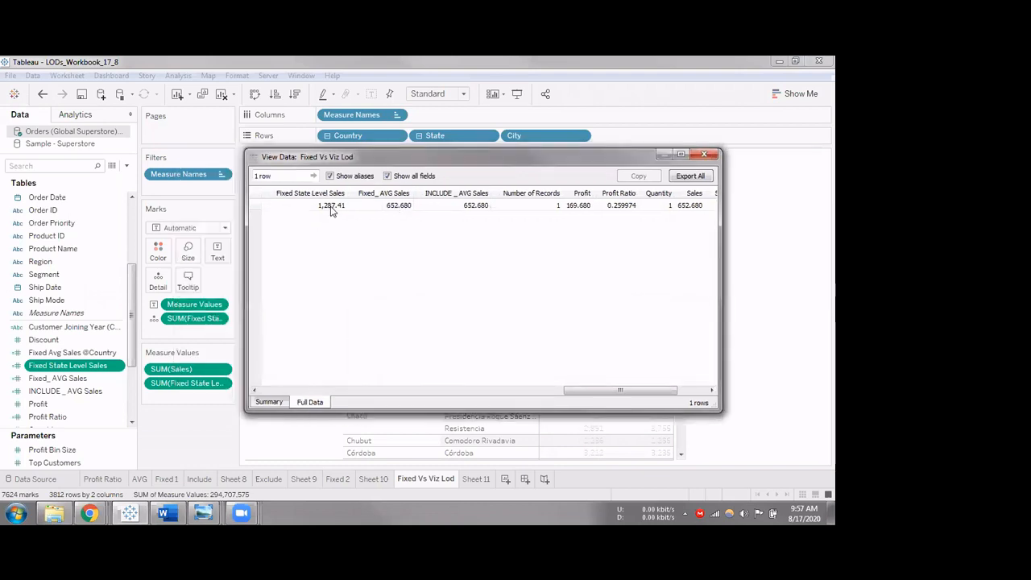
left_click(330, 207)
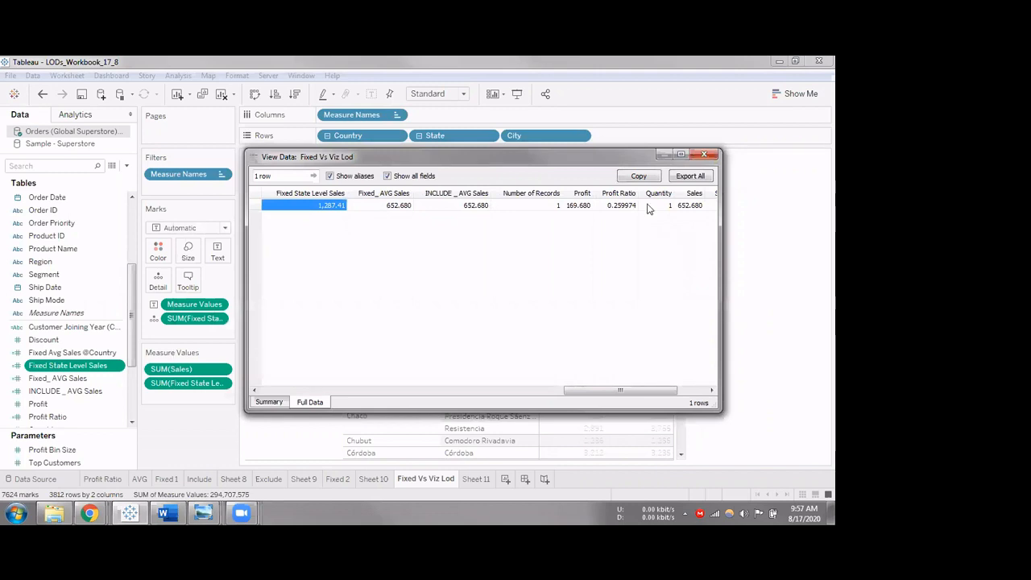
left_click(703, 154)
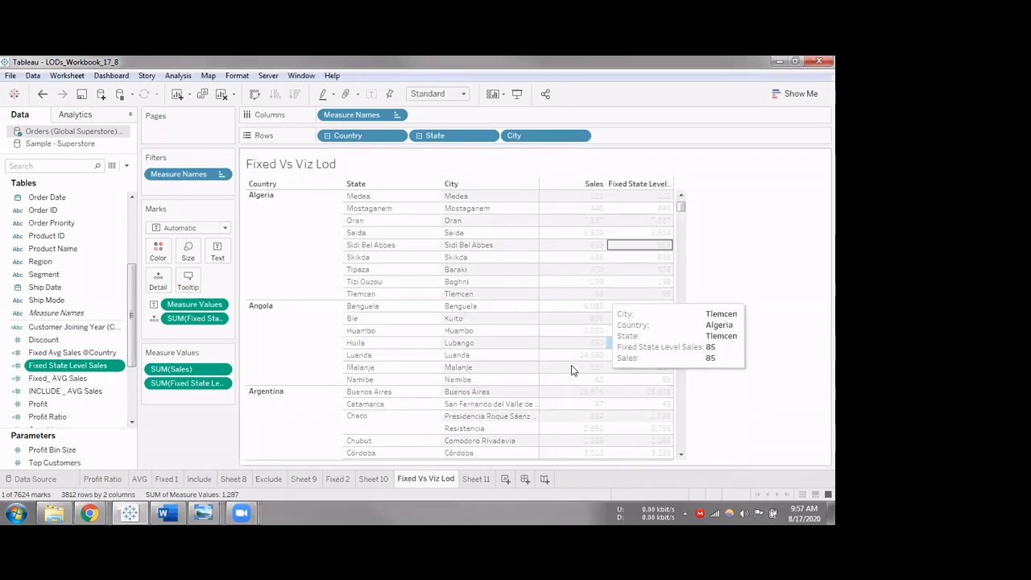
key("Escape")
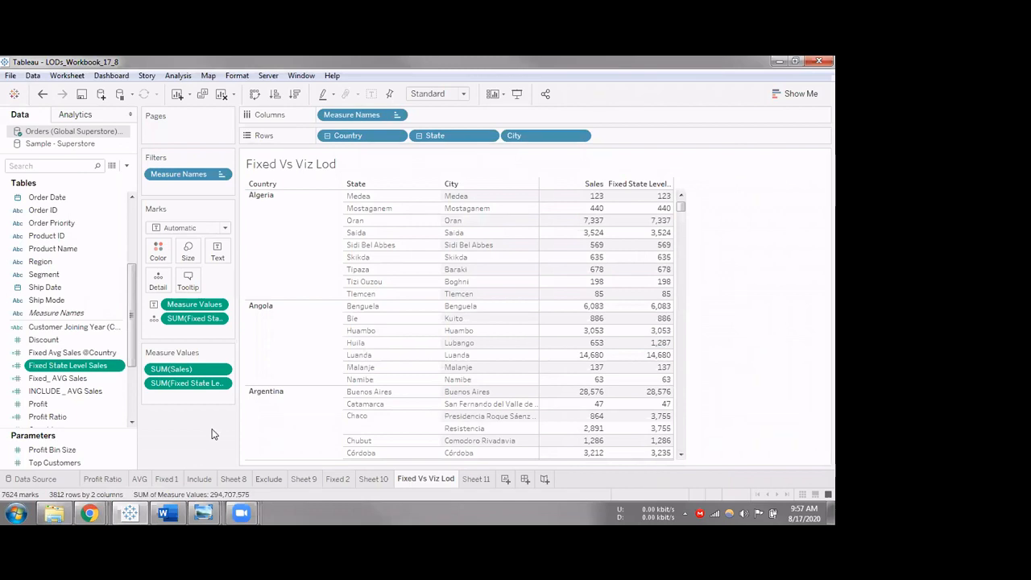
Step: Add a new worksheet, look through the Sample - Superstore fields and switch to the Orders (Global Superstore) data source
left_click(506, 480)
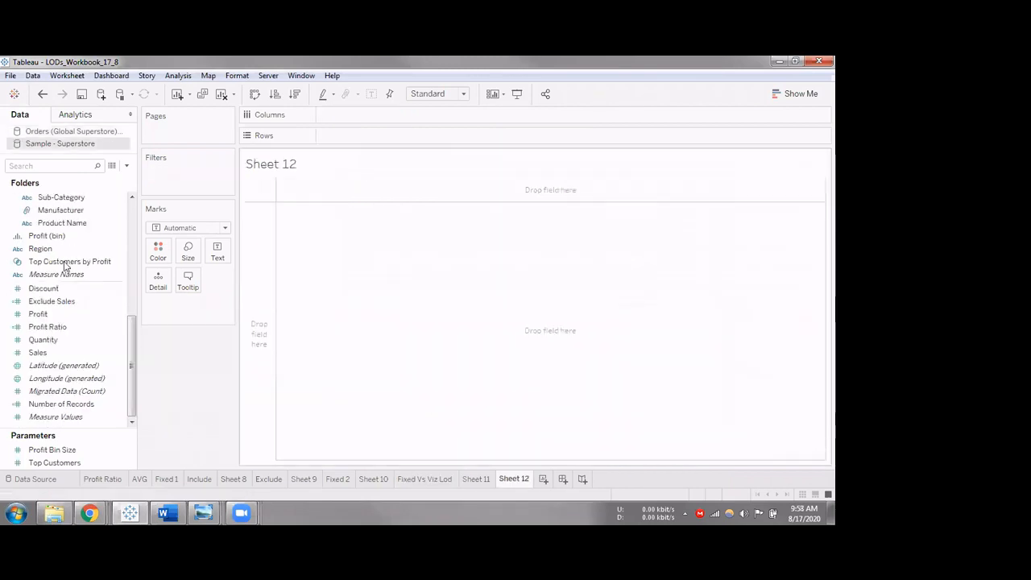
left_click(53, 346)
scroll(48, 332, "up", 2)
left_click(48, 248)
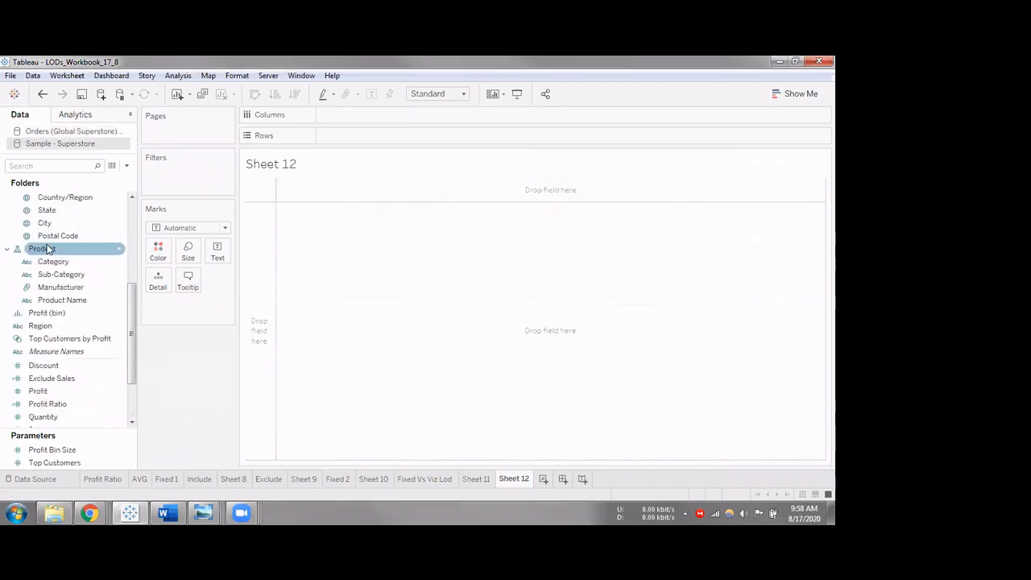
left_click(47, 211)
left_click(55, 155)
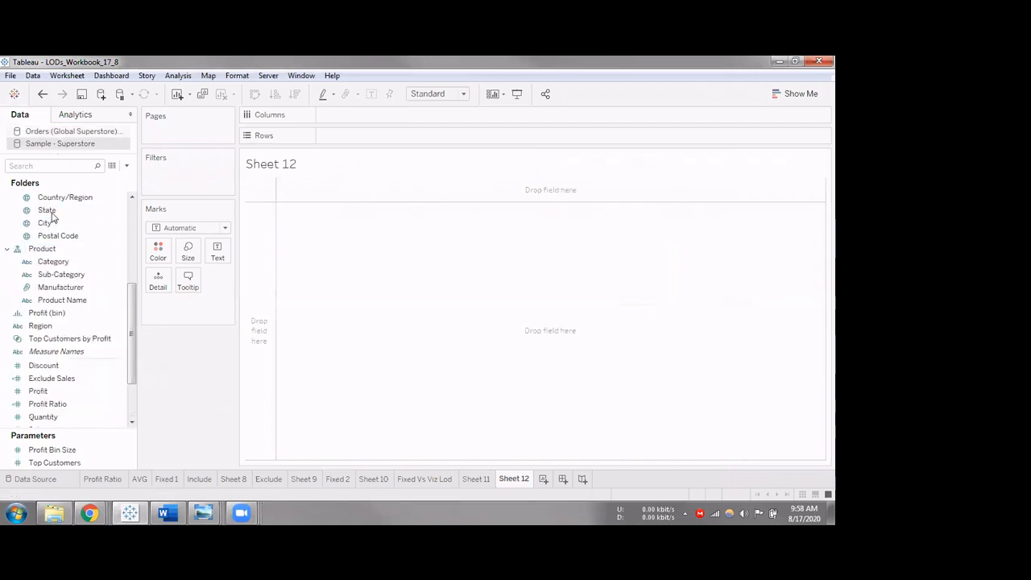
Step: Place State on the rows with all its members added, and look through the list of states
left_click_drag(61, 267, 362, 136)
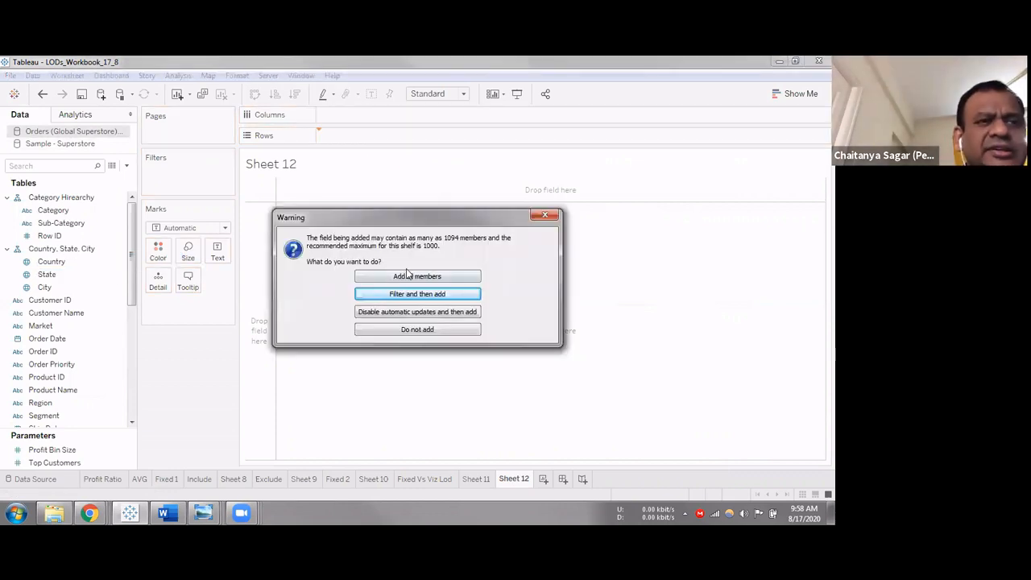
left_click(410, 278)
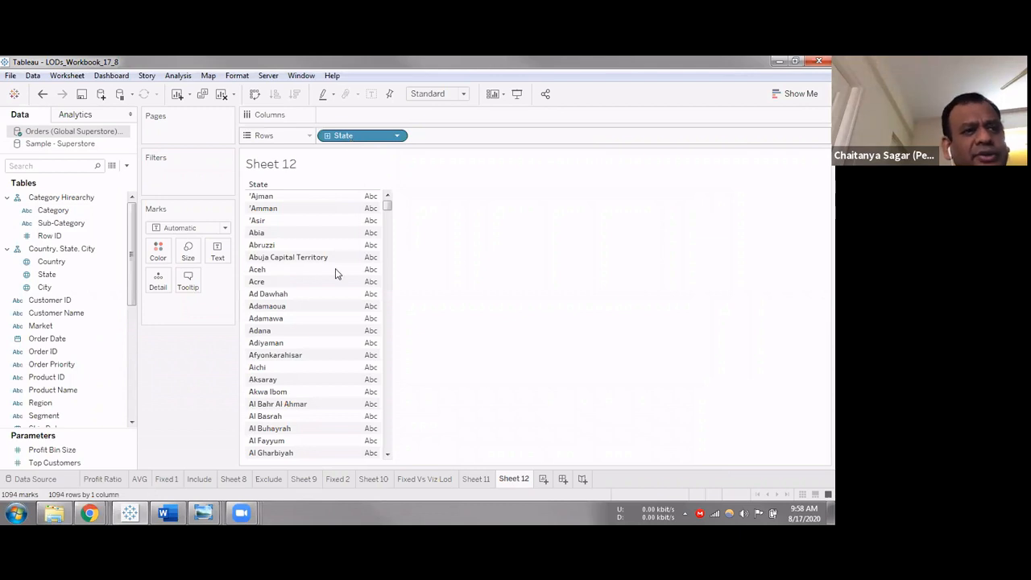
scroll(322, 271, "down", 5)
scroll(317, 269, "down", 15)
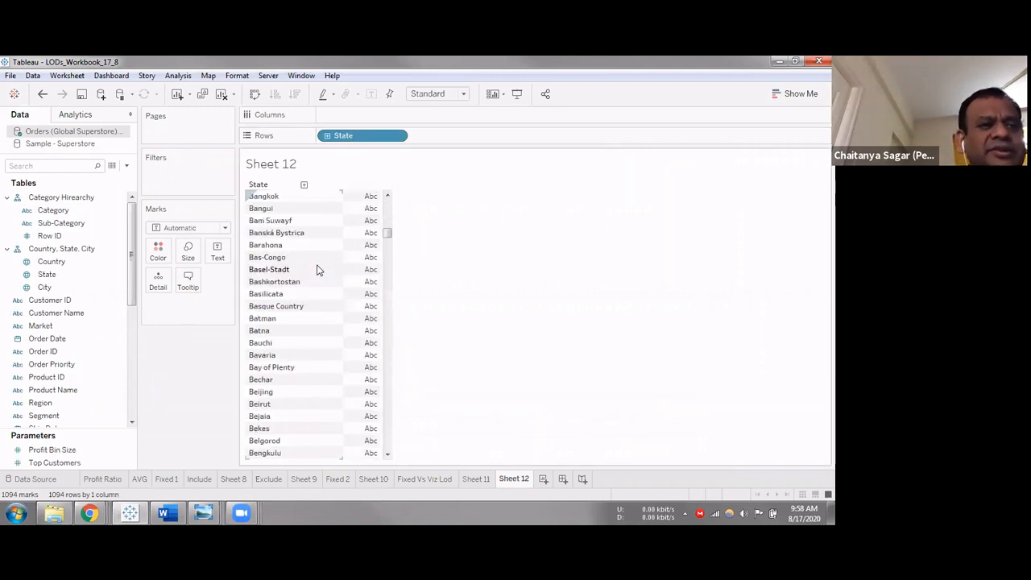
scroll(302, 277, "down", 8)
scroll(449, 428, "down", 15)
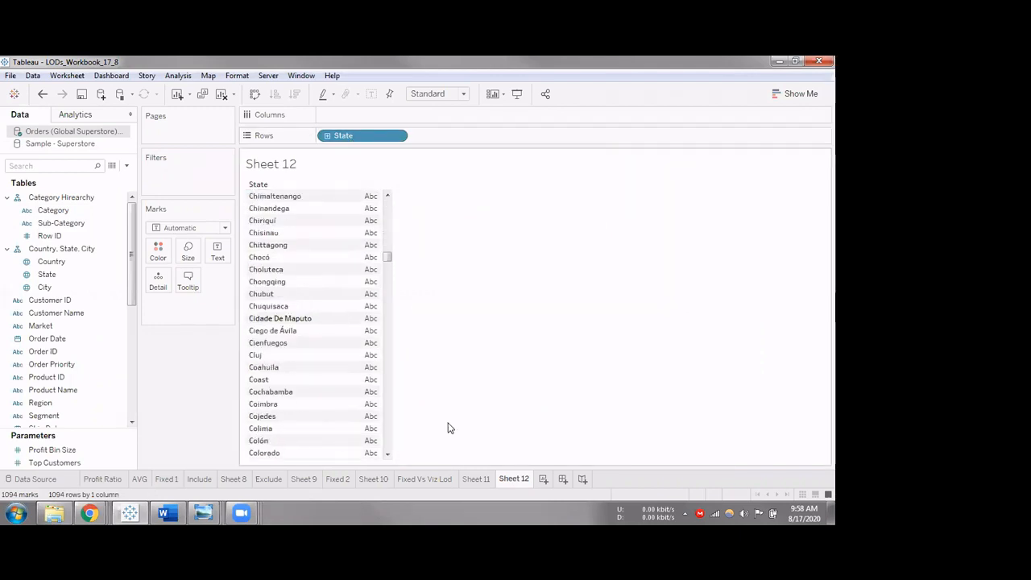
Step: Return to the Fixed Vs Viz Lod sheet and compare Sales with Fixed State Level Sales for cities from Afghanistan to Angola
left_click(442, 478)
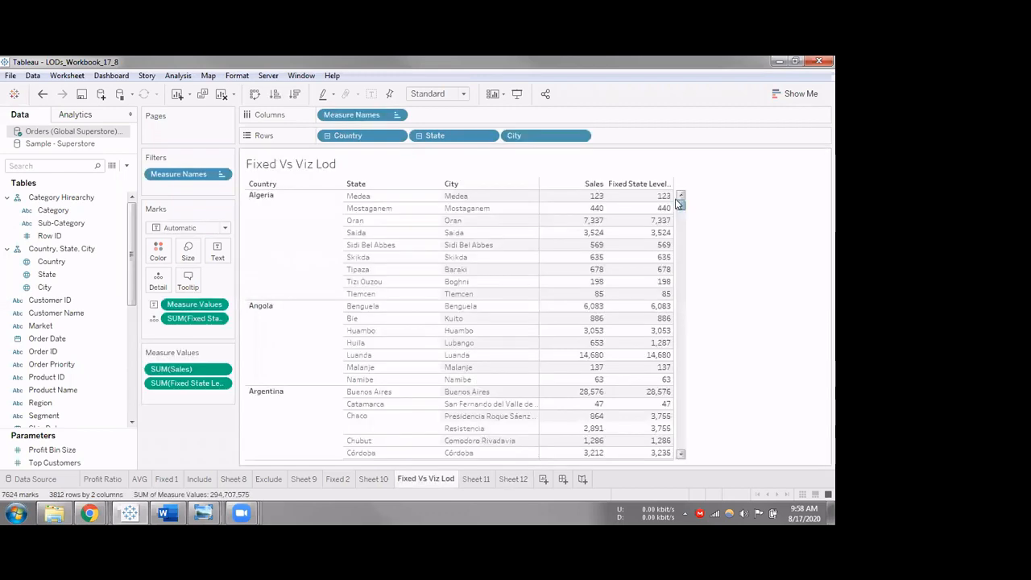
scroll(682, 215, "up", 5)
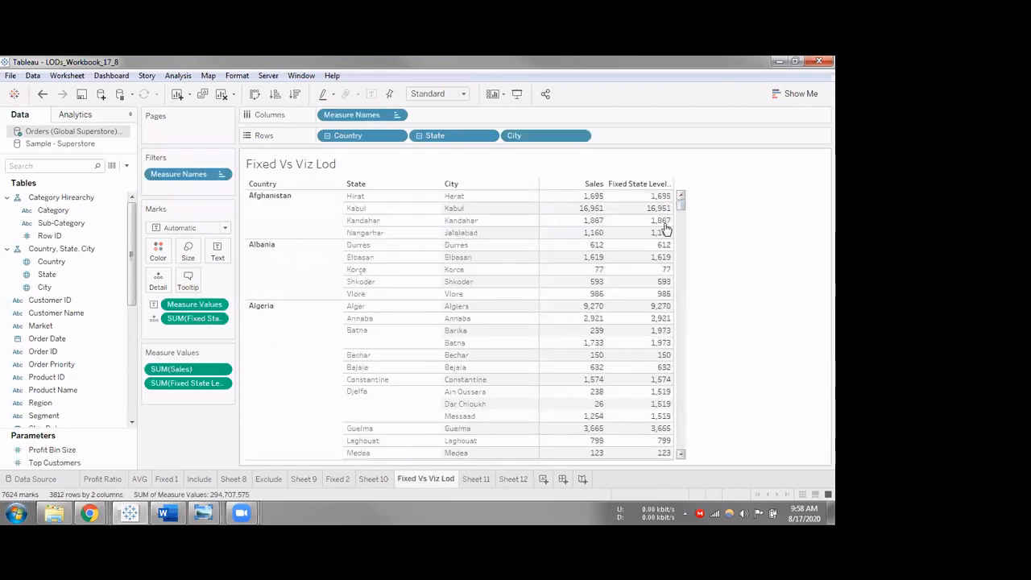
mouse_move(653, 277)
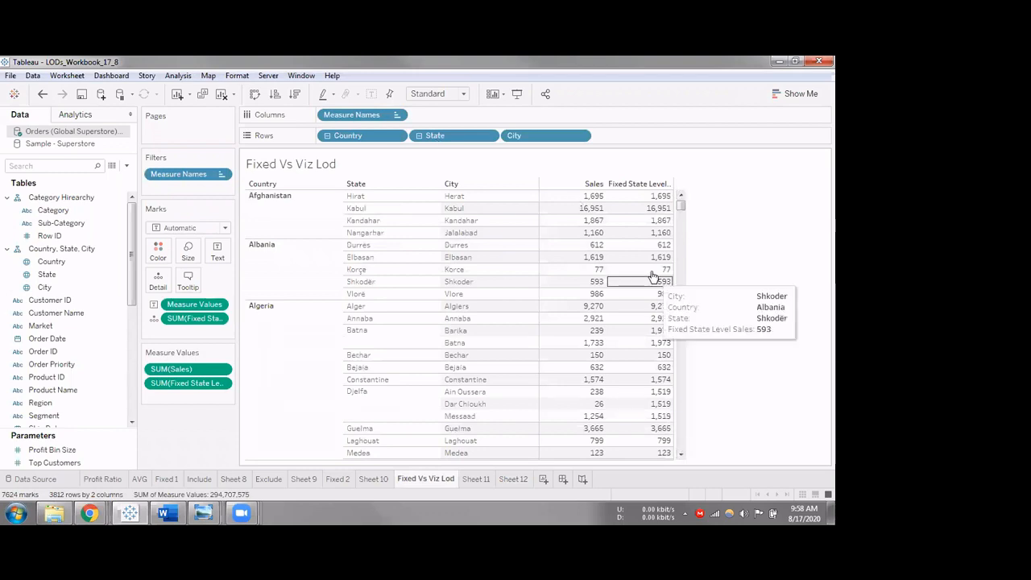
mouse_move(640, 197)
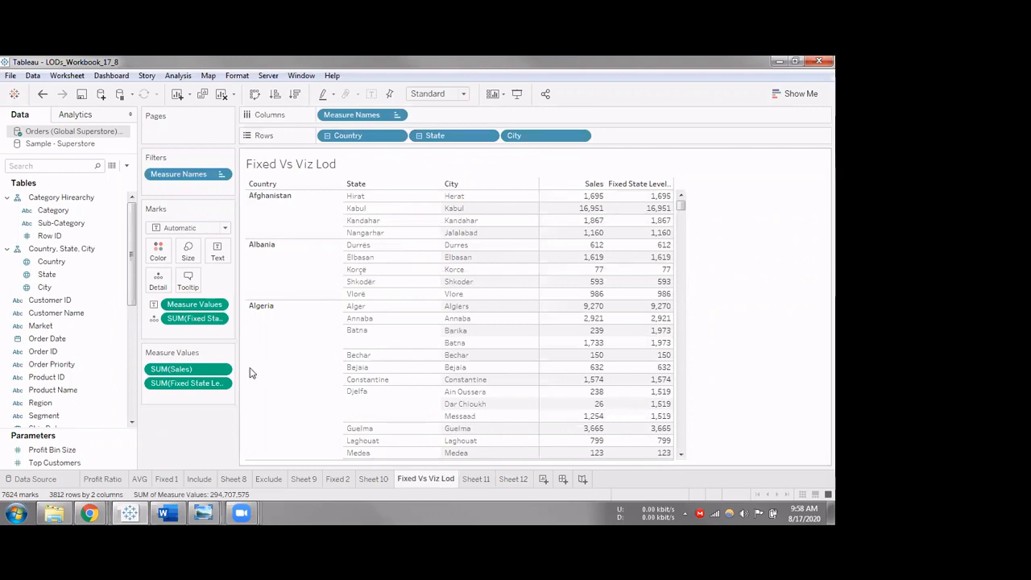
scroll(596, 435, "down", 5)
mouse_move(594, 435)
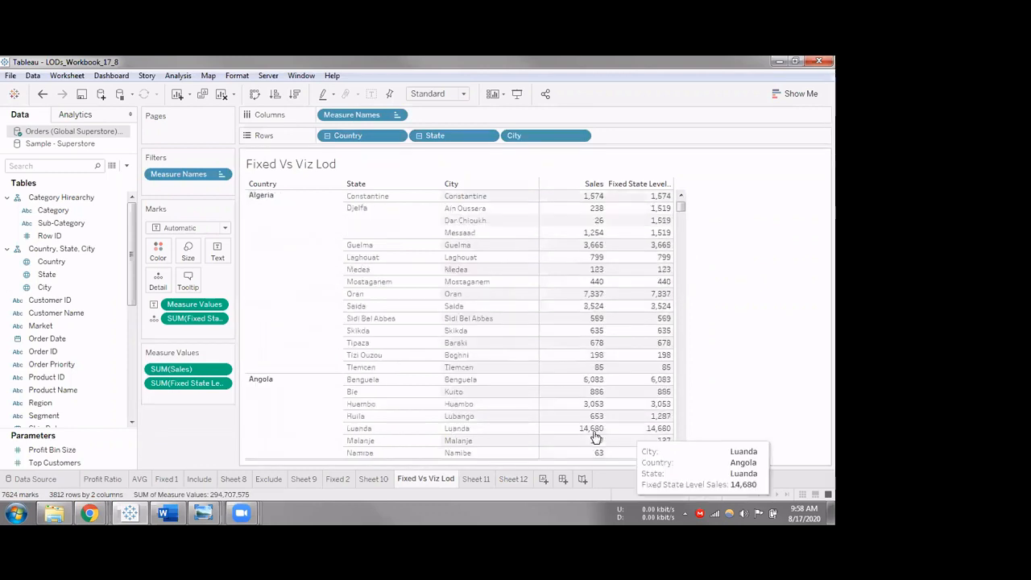
left_click(331, 172)
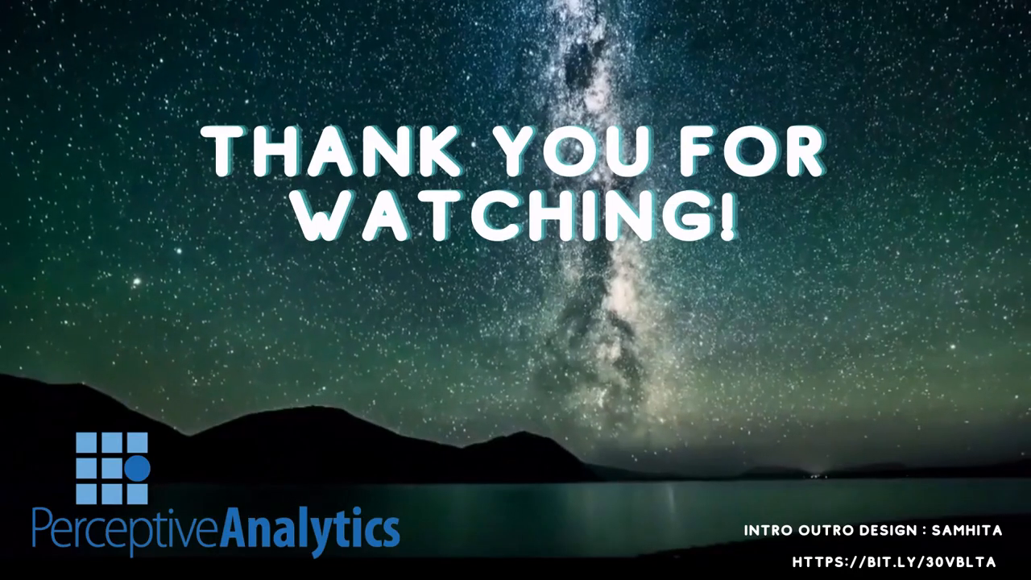